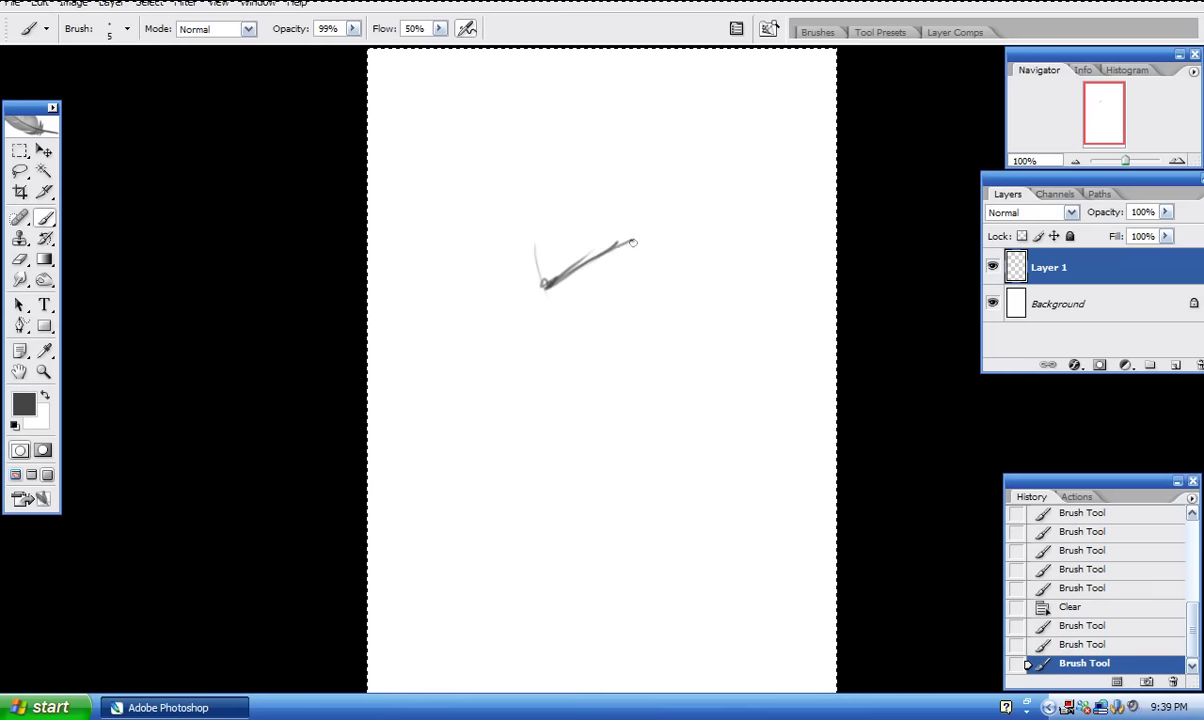
# Sketch the slanted dark brow, eye socket and nose outline of a scowling face in the canvas's upper half.
pyautogui.moveTo(562, 298)
pyautogui.mouseDown()
pyautogui.moveTo(591, 272)
pyautogui.moveTo(542, 286)
pyautogui.moveTo(575, 282)
pyautogui.mouseUp()
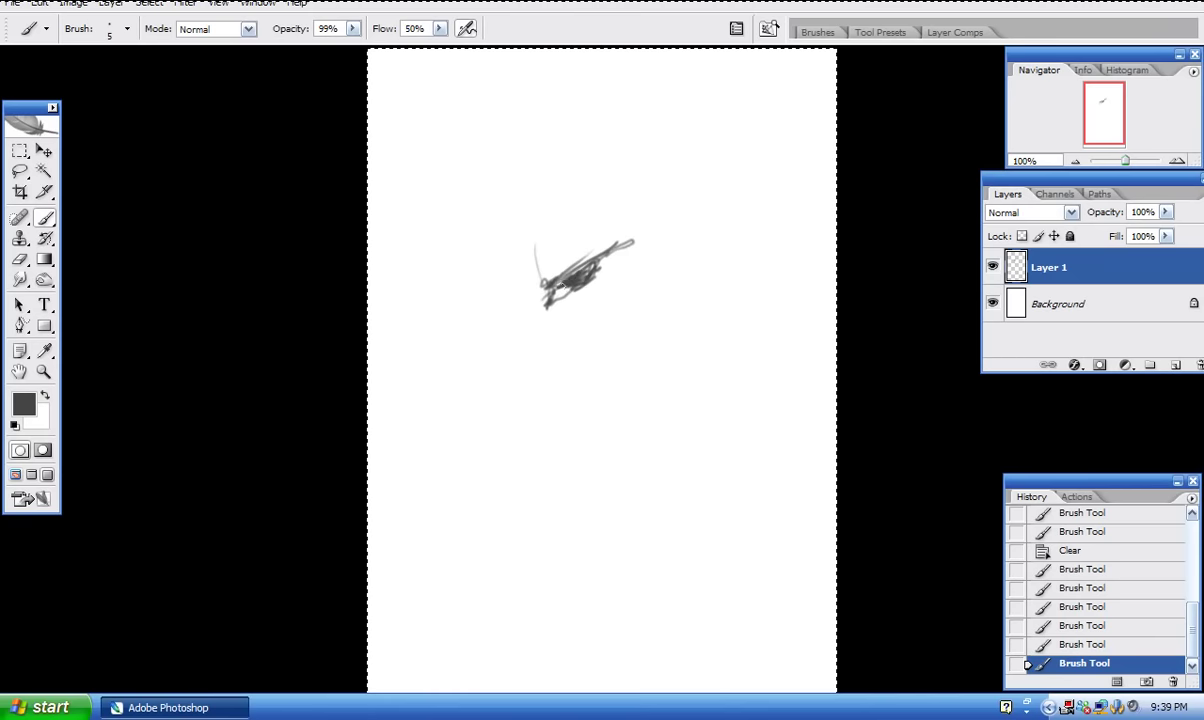
pyautogui.moveTo(546, 289)
pyautogui.mouseDown()
pyautogui.moveTo(590, 227)
pyautogui.moveTo(533, 287)
pyautogui.moveTo(601, 225)
pyautogui.moveTo(539, 296)
pyautogui.moveTo(485, 305)
pyautogui.moveTo(507, 318)
pyautogui.moveTo(505, 375)
pyautogui.moveTo(544, 378)
pyautogui.mouseUp()
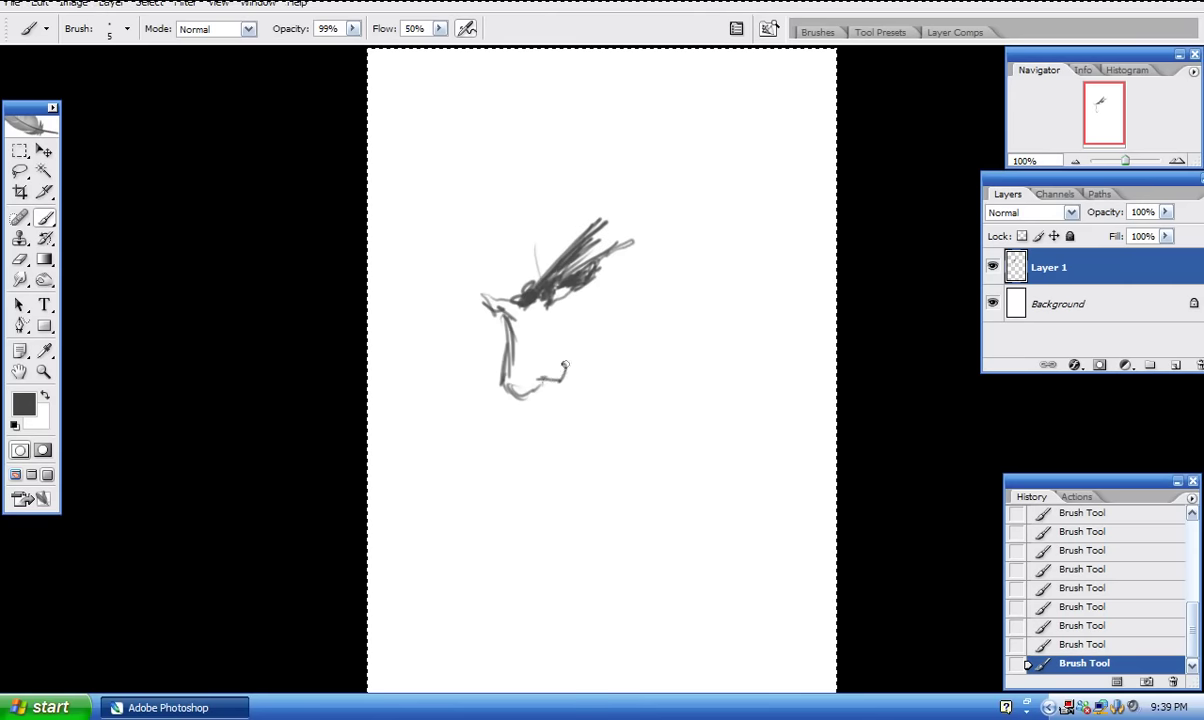
pyautogui.moveTo(526, 310); pyautogui.dragTo(518, 329)
pyautogui.moveTo(537, 308)
pyautogui.mouseDown()
pyautogui.moveTo(531, 328)
pyautogui.moveTo(541, 328)
pyautogui.mouseUp()
pyautogui.moveTo(553, 308); pyautogui.dragTo(560, 331)
pyautogui.moveTo(510, 295); pyautogui.dragTo(521, 250)
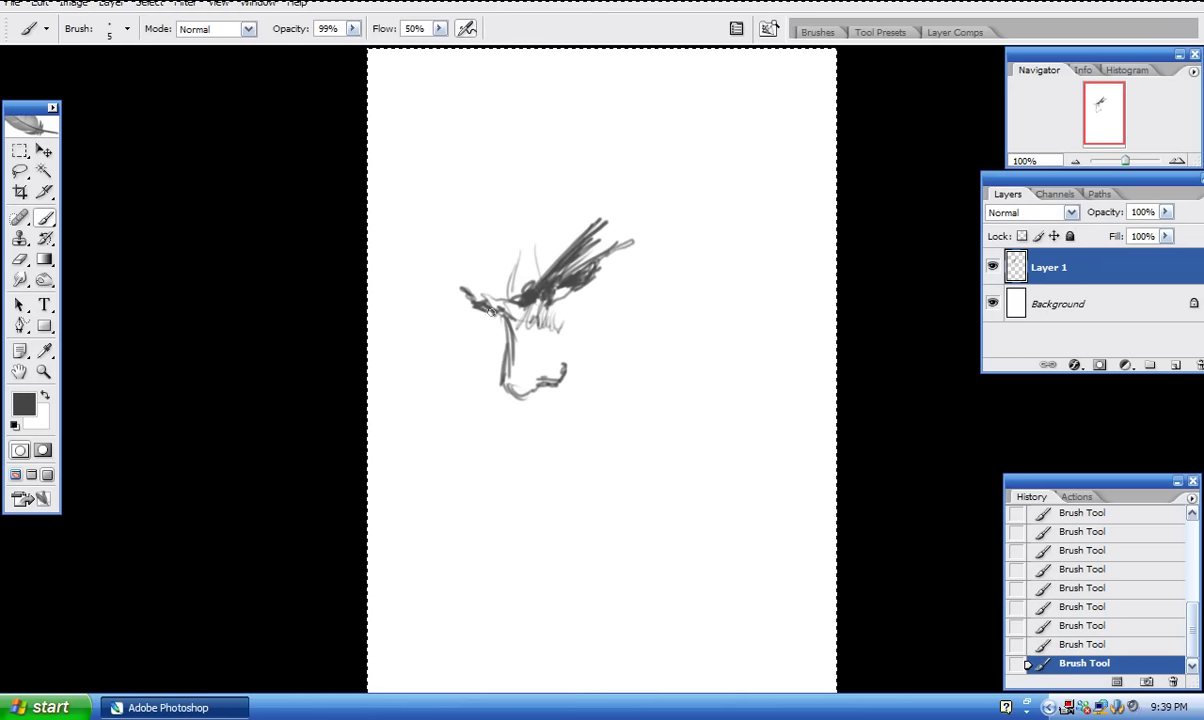
# Sketch the face's nose underside, fanged mouth and cheek crease, and hatch the nose and far eye.
pyautogui.moveTo(513, 355)
pyautogui.mouseDown()
pyautogui.moveTo(539, 410)
pyautogui.moveTo(618, 381)
pyautogui.moveTo(604, 394)
pyautogui.moveTo(614, 404)
pyautogui.moveTo(622, 389)
pyautogui.moveTo(616, 404)
pyautogui.moveTo(546, 411)
pyautogui.mouseUp()
pyautogui.moveTo(538, 301)
pyautogui.mouseDown()
pyautogui.moveTo(582, 267)
pyautogui.moveTo(590, 284)
pyautogui.moveTo(577, 297)
pyautogui.moveTo(587, 286)
pyautogui.moveTo(580, 307)
pyautogui.moveTo(614, 337)
pyautogui.mouseUp()
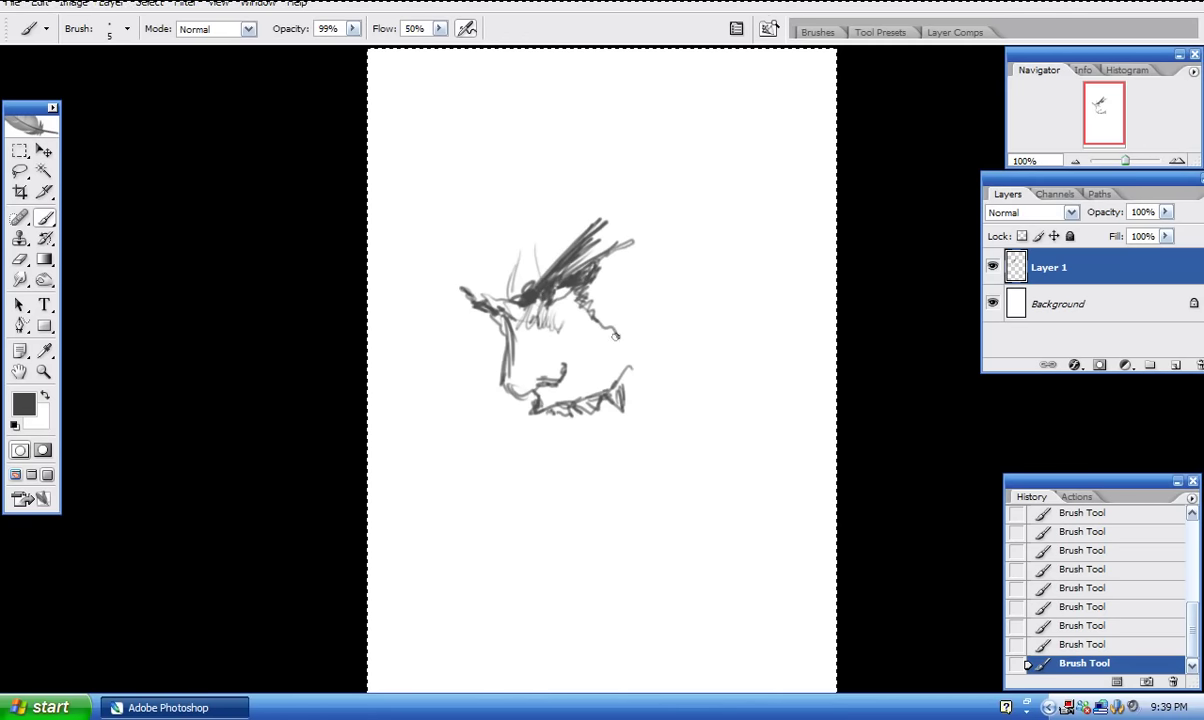
pyautogui.moveTo(519, 217); pyautogui.dragTo(511, 203)
pyautogui.moveTo(496, 291)
pyautogui.mouseDown()
pyautogui.moveTo(498, 263)
pyautogui.moveTo(516, 288)
pyautogui.mouseUp()
pyautogui.moveTo(516, 341)
pyautogui.mouseDown()
pyautogui.moveTo(550, 331)
pyautogui.moveTo(536, 307)
pyautogui.moveTo(559, 348)
pyautogui.mouseUp()
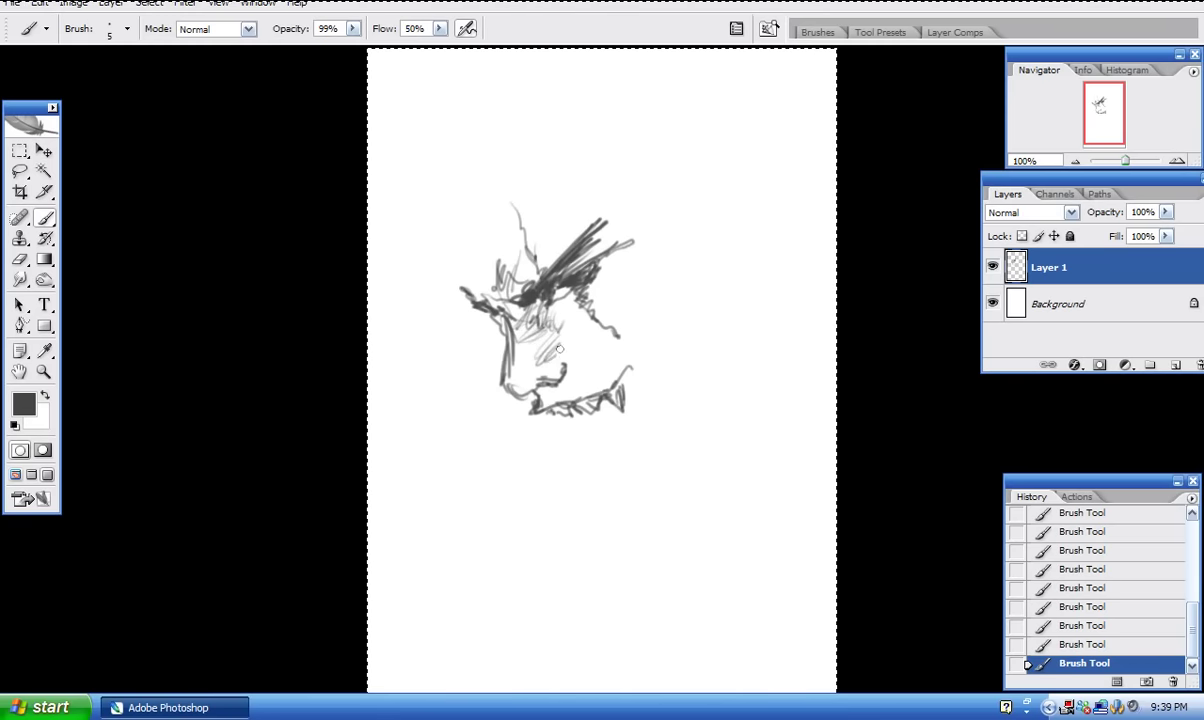
pyautogui.moveTo(573, 427); pyautogui.dragTo(516, 395)
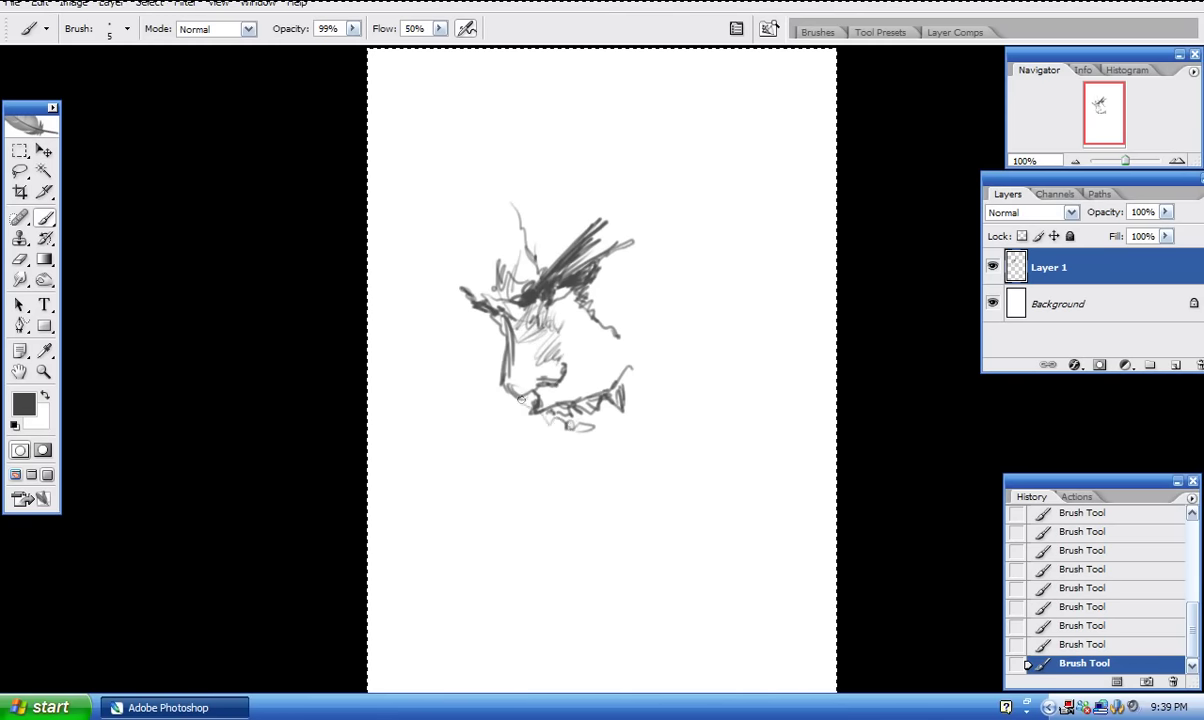
pyautogui.moveTo(470, 312); pyautogui.dragTo(484, 325)
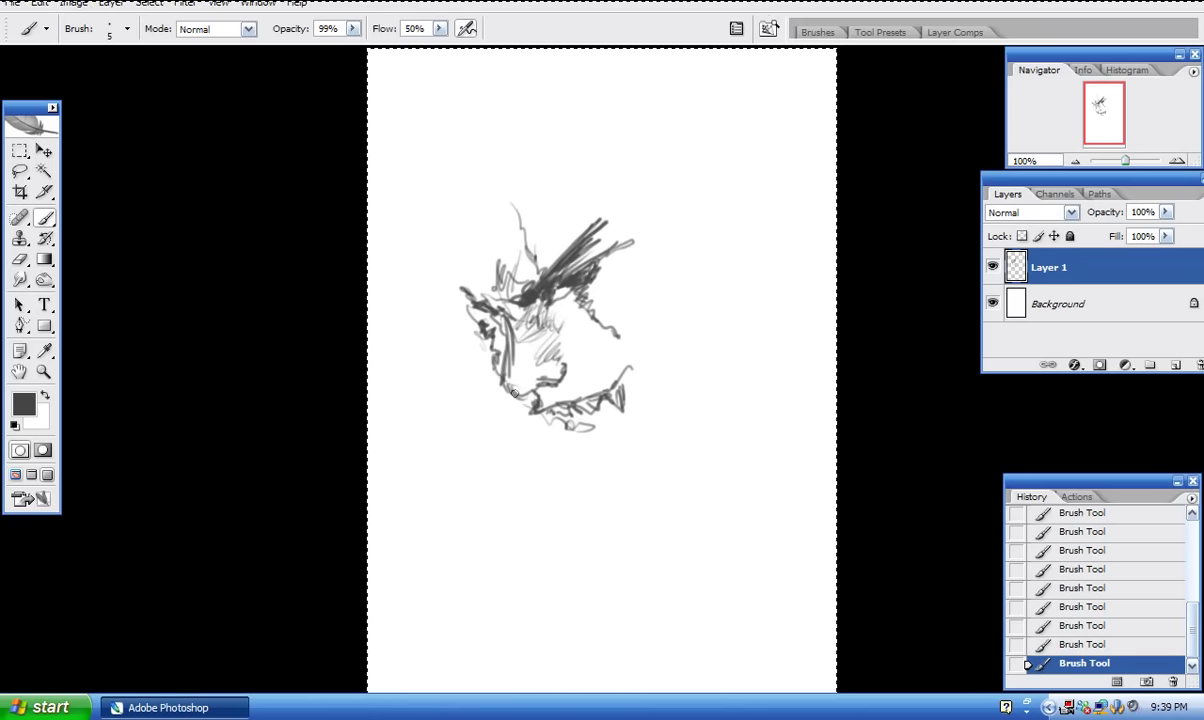
# Draw the chin and jawline, a long pointed ear with inner folds, and the brow wrinkles of the face.
pyautogui.moveTo(540, 432)
pyautogui.mouseDown()
pyautogui.moveTo(578, 457)
pyautogui.moveTo(569, 446)
pyautogui.moveTo(571, 470)
pyautogui.moveTo(646, 461)
pyautogui.moveTo(690, 423)
pyautogui.moveTo(719, 362)
pyautogui.moveTo(704, 312)
pyautogui.mouseUp()
pyautogui.moveTo(731, 238)
pyautogui.mouseDown()
pyautogui.moveTo(735, 196)
pyautogui.moveTo(708, 88)
pyautogui.mouseUp()
pyautogui.moveTo(645, 207)
pyautogui.mouseDown()
pyautogui.moveTo(668, 168)
pyautogui.moveTo(687, 88)
pyautogui.mouseUp()
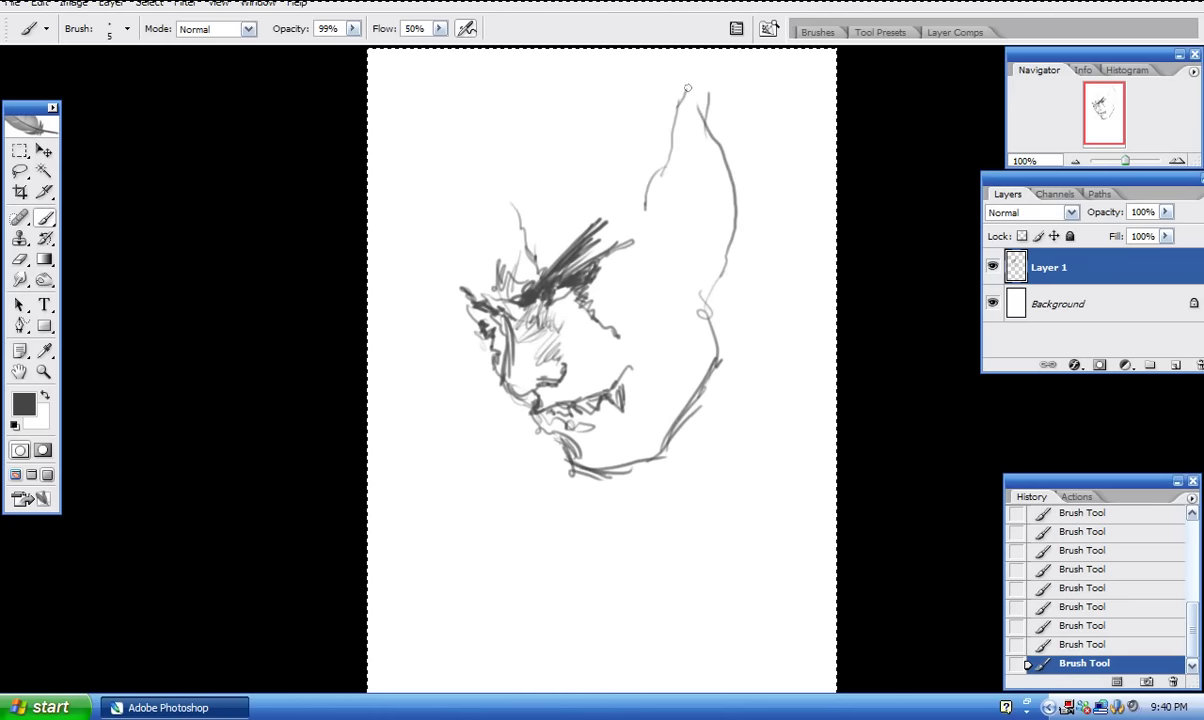
pyautogui.moveTo(678, 184)
pyautogui.mouseDown()
pyautogui.moveTo(708, 234)
pyautogui.moveTo(644, 276)
pyautogui.moveTo(631, 304)
pyautogui.mouseUp()
pyautogui.moveTo(503, 270); pyautogui.dragTo(532, 253)
pyautogui.moveTo(556, 165)
pyautogui.mouseDown()
pyautogui.moveTo(584, 215)
pyautogui.moveTo(603, 203)
pyautogui.mouseUp()
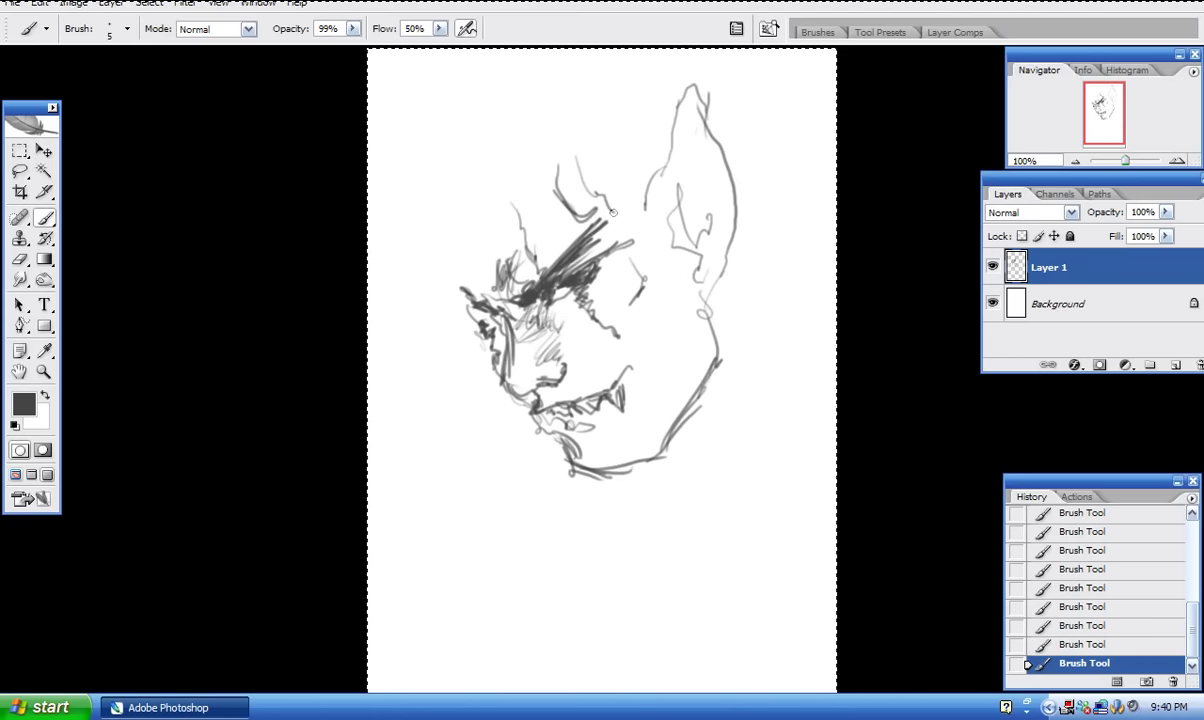
# Draw the far side of the forehead and jagged, swept hair across the top of the head.
pyautogui.moveTo(466, 292); pyautogui.dragTo(448, 270)
pyautogui.moveTo(415, 225)
pyautogui.mouseDown()
pyautogui.moveTo(389, 198)
pyautogui.moveTo(414, 188)
pyautogui.moveTo(395, 151)
pyautogui.mouseUp()
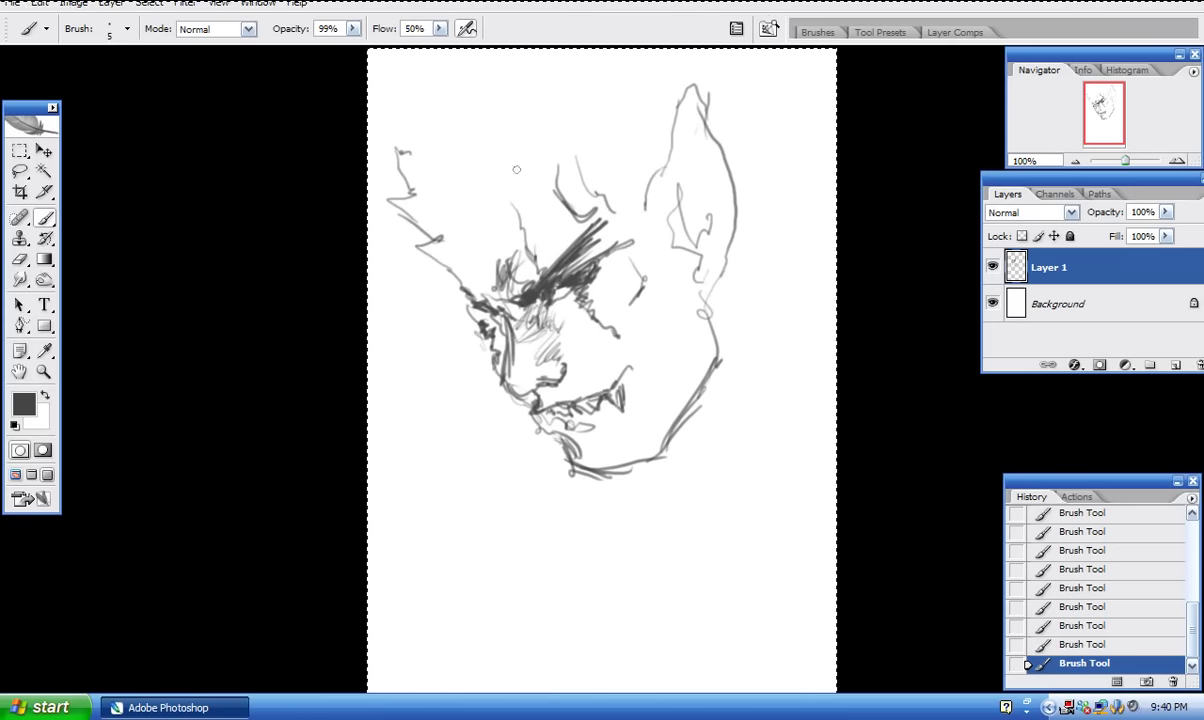
pyautogui.moveTo(455, 219)
pyautogui.mouseDown()
pyautogui.moveTo(485, 180)
pyautogui.moveTo(510, 181)
pyautogui.mouseUp()
pyautogui.moveTo(400, 186)
pyautogui.mouseDown()
pyautogui.moveTo(490, 139)
pyautogui.moveTo(521, 148)
pyautogui.mouseUp()
pyautogui.moveTo(385, 153)
pyautogui.mouseDown()
pyautogui.moveTo(414, 87)
pyautogui.moveTo(428, 96)
pyautogui.mouseUp()
pyautogui.moveTo(433, 97)
pyautogui.mouseDown()
pyautogui.moveTo(477, 63)
pyautogui.moveTo(501, 76)
pyautogui.moveTo(547, 65)
pyautogui.moveTo(490, 66)
pyautogui.moveTo(533, 68)
pyautogui.mouseUp()
pyautogui.moveTo(514, 152)
pyautogui.mouseDown()
pyautogui.moveTo(551, 148)
pyautogui.moveTo(619, 191)
pyautogui.moveTo(650, 236)
pyautogui.mouseUp()
pyautogui.moveTo(642, 183)
pyautogui.mouseDown()
pyautogui.moveTo(663, 250)
pyautogui.moveTo(652, 253)
pyautogui.moveTo(654, 281)
pyautogui.moveTo(666, 243)
pyautogui.moveTo(659, 278)
pyautogui.moveTo(670, 263)
pyautogui.moveTo(674, 302)
pyautogui.moveTo(705, 331)
pyautogui.mouseUp()
pyautogui.moveTo(440, 238)
pyautogui.mouseDown()
pyautogui.moveTo(470, 206)
pyautogui.moveTo(488, 262)
pyautogui.moveTo(425, 202)
pyautogui.moveTo(455, 182)
pyautogui.moveTo(427, 166)
pyautogui.moveTo(450, 118)
pyautogui.moveTo(535, 82)
pyautogui.moveTo(616, 115)
pyautogui.mouseUp()
# Sketch the hair beside the ear, the neck lines, the marks under the chin and the cheek detail.
pyautogui.moveTo(721, 256); pyautogui.dragTo(786, 387)
pyautogui.moveTo(672, 398)
pyautogui.mouseDown()
pyautogui.moveTo(693, 315)
pyautogui.moveTo(670, 457)
pyautogui.mouseUp()
pyautogui.moveTo(706, 390); pyautogui.dragTo(681, 444)
pyautogui.moveTo(720, 310)
pyautogui.mouseDown()
pyautogui.moveTo(720, 291)
pyautogui.moveTo(728, 468)
pyautogui.moveTo(701, 518)
pyautogui.mouseUp()
pyautogui.moveTo(738, 413); pyautogui.dragTo(738, 458)
pyautogui.moveTo(648, 485); pyautogui.dragTo(681, 502)
pyautogui.moveTo(655, 470)
pyautogui.mouseDown()
pyautogui.moveTo(614, 497)
pyautogui.moveTo(650, 495)
pyautogui.moveTo(781, 402)
pyautogui.moveTo(799, 436)
pyautogui.moveTo(631, 511)
pyautogui.mouseUp()
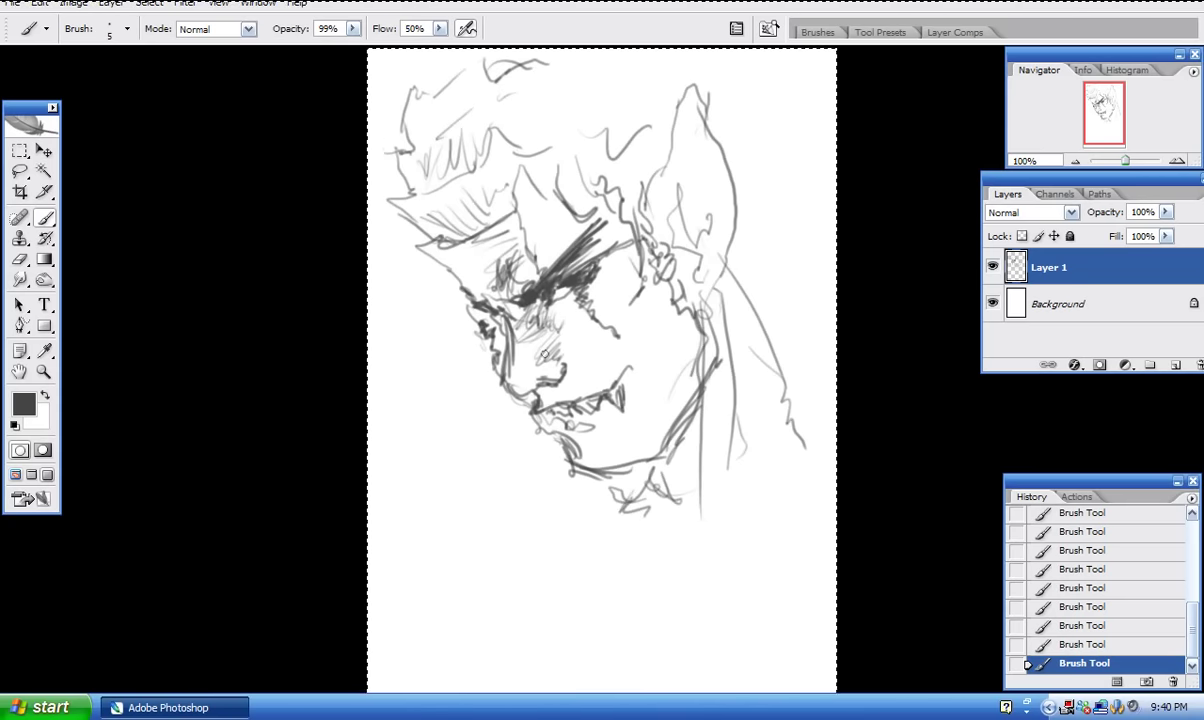
pyautogui.moveTo(600, 340)
pyautogui.mouseDown()
pyautogui.moveTo(588, 305)
pyautogui.moveTo(637, 325)
pyautogui.mouseUp()
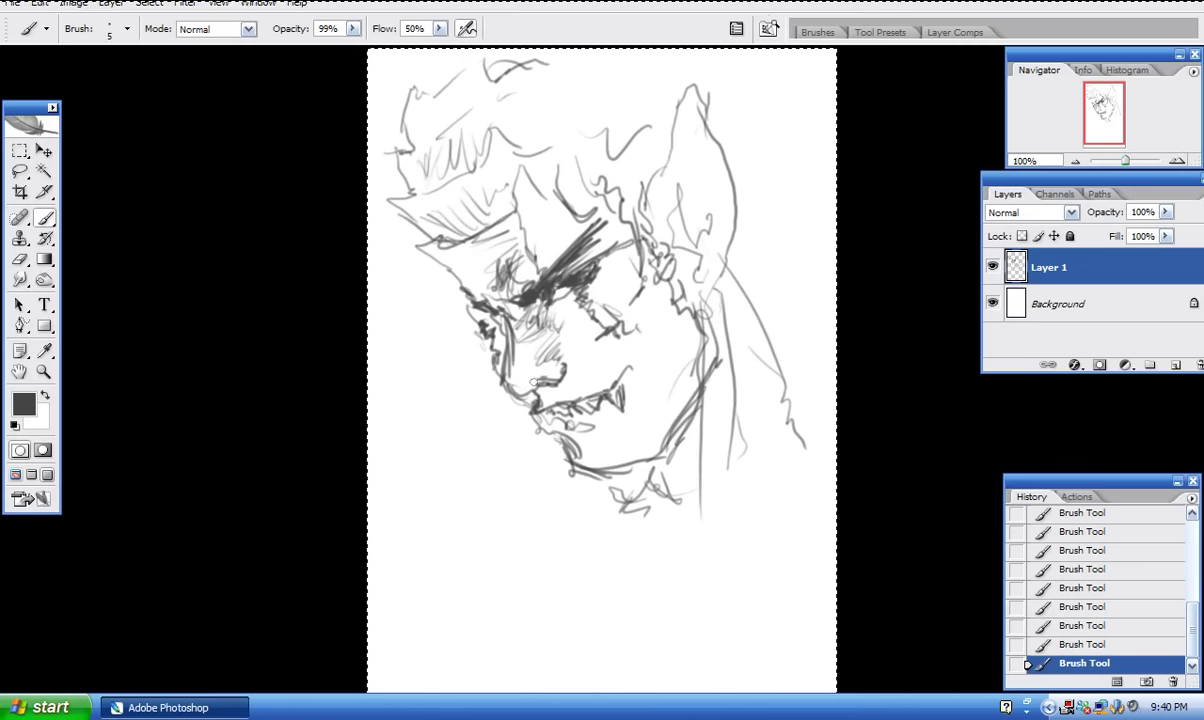
# Rub the eraser over the face sketch and clear all of Layer 1.
pyautogui.moveTo(428, 235)
pyautogui.mouseDown()
pyautogui.moveTo(425, 274)
pyautogui.moveTo(605, 237)
pyautogui.moveTo(707, 483)
pyautogui.moveTo(733, 504)
pyautogui.mouseUp()
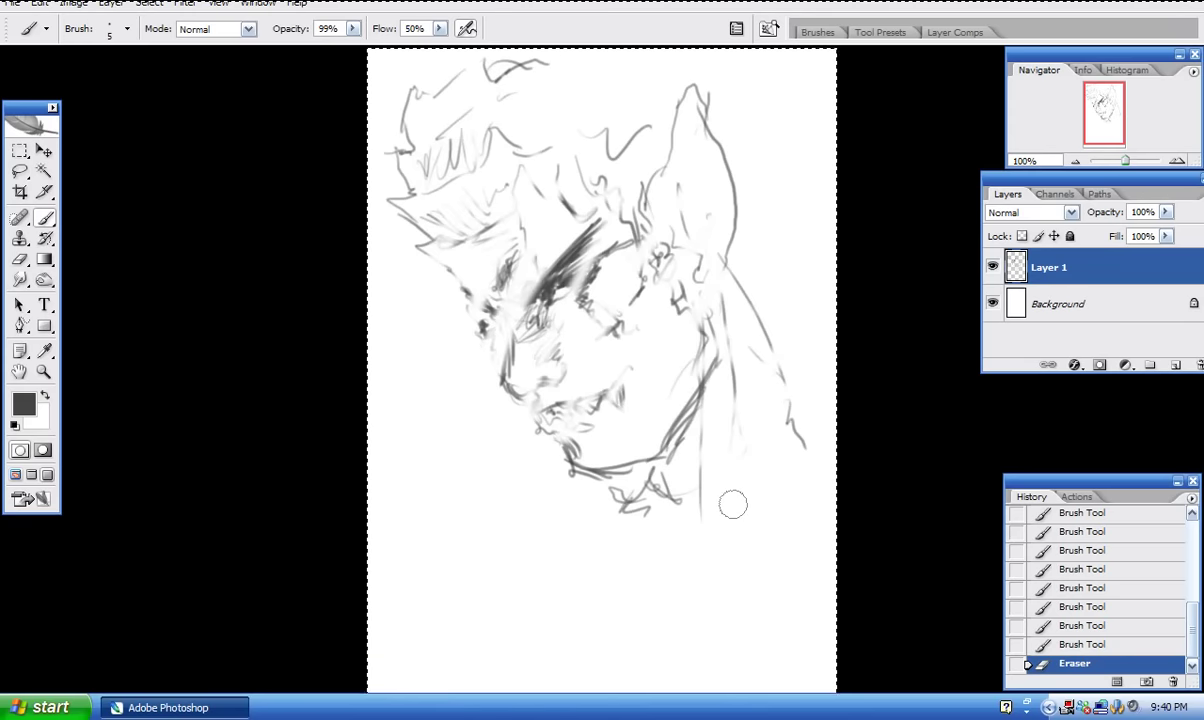
pyautogui.press('Delete')
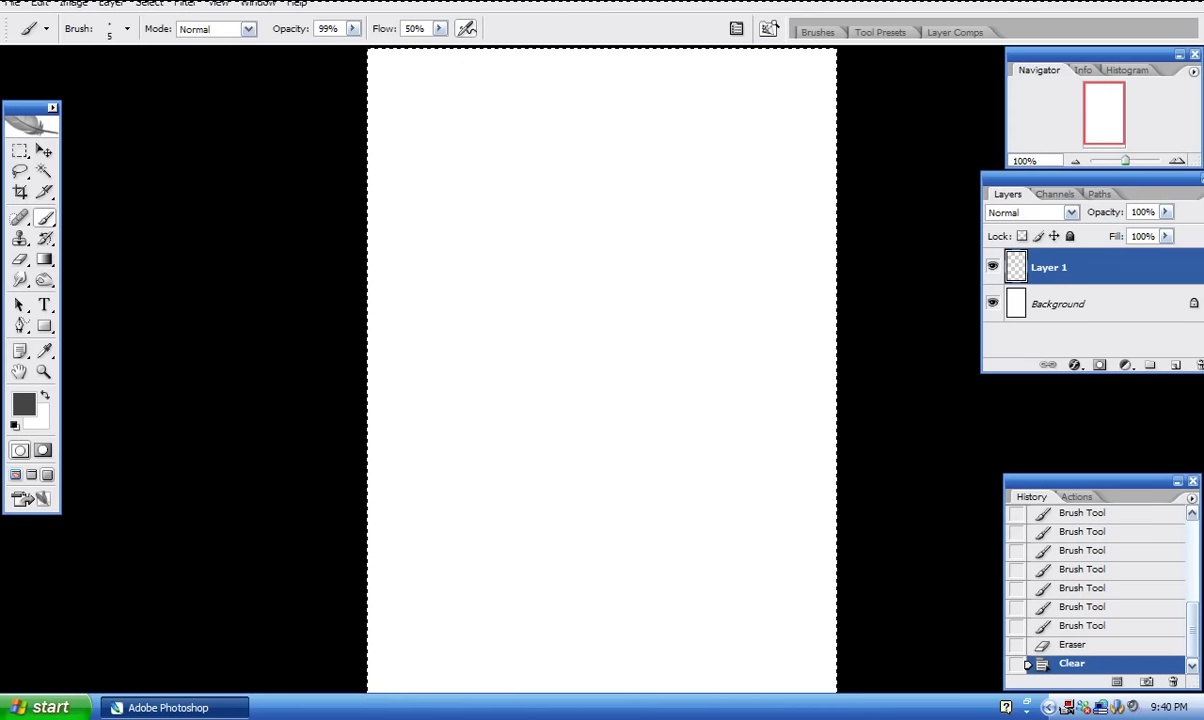
# Set the foreground color to dark gray #222222.
pyautogui.click(30, 406)
pyautogui.moveTo(489, 490); pyautogui.dragTo(476, 518)
pyautogui.click(864, 298)
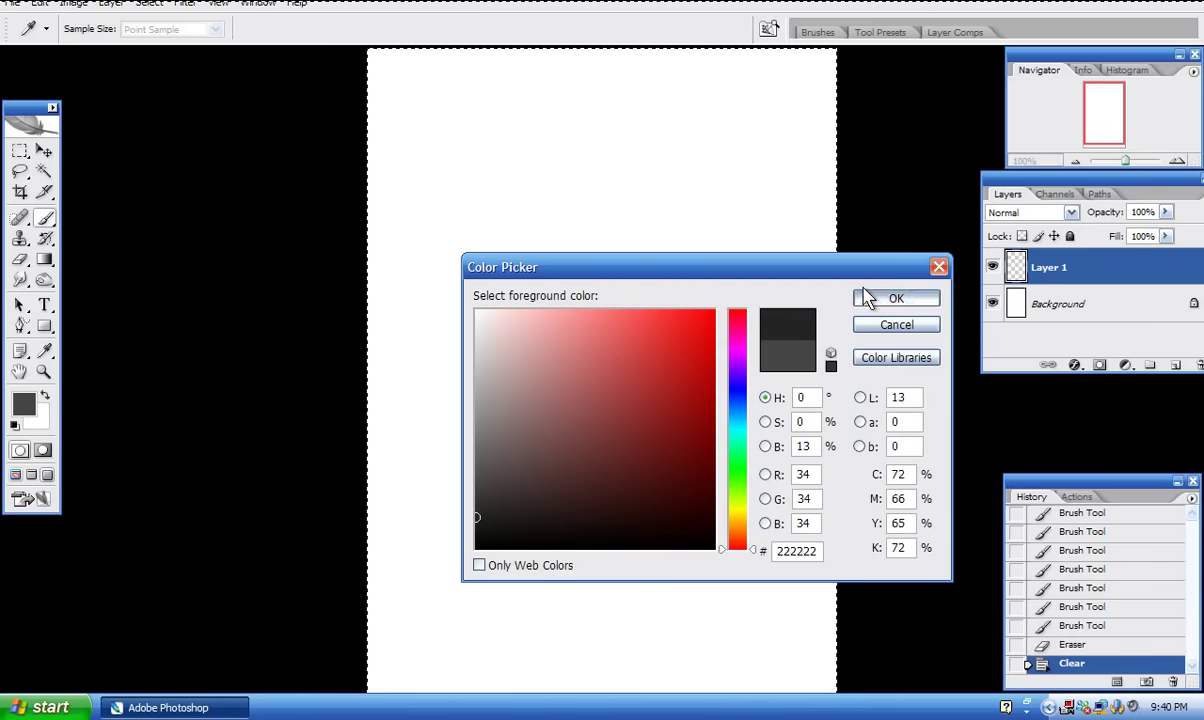
# Sketch a creature's long domed head with a heavy mouth line, an angular hatched jaw and a neck line.
pyautogui.moveTo(553, 175)
pyautogui.mouseDown()
pyautogui.moveTo(506, 300)
pyautogui.moveTo(498, 366)
pyautogui.moveTo(518, 387)
pyautogui.moveTo(569, 384)
pyautogui.moveTo(558, 404)
pyautogui.moveTo(621, 334)
pyautogui.mouseUp()
pyautogui.moveTo(618, 325)
pyautogui.mouseDown()
pyautogui.moveTo(672, 252)
pyautogui.moveTo(715, 223)
pyautogui.moveTo(745, 250)
pyautogui.mouseUp()
pyautogui.moveTo(755, 285)
pyautogui.mouseDown()
pyautogui.moveTo(720, 344)
pyautogui.moveTo(603, 414)
pyautogui.moveTo(720, 332)
pyautogui.mouseUp()
pyautogui.moveTo(720, 332)
pyautogui.mouseDown()
pyautogui.moveTo(728, 298)
pyautogui.moveTo(688, 188)
pyautogui.mouseUp()
pyautogui.moveTo(639, 299)
pyautogui.mouseDown()
pyautogui.moveTo(624, 318)
pyautogui.moveTo(662, 268)
pyautogui.moveTo(640, 275)
pyautogui.moveTo(625, 302)
pyautogui.moveTo(622, 350)
pyautogui.moveTo(562, 397)
pyautogui.moveTo(505, 370)
pyautogui.moveTo(515, 265)
pyautogui.moveTo(558, 168)
pyautogui.moveTo(636, 98)
pyautogui.mouseUp()
pyautogui.moveTo(690, 338); pyautogui.dragTo(835, 287)
pyautogui.moveTo(668, 393)
pyautogui.mouseDown()
pyautogui.moveTo(603, 402)
pyautogui.moveTo(588, 390)
pyautogui.moveTo(594, 377)
pyautogui.moveTo(575, 392)
pyautogui.moveTo(628, 344)
pyautogui.moveTo(600, 345)
pyautogui.moveTo(650, 372)
pyautogui.mouseUp()
pyautogui.moveTo(640, 262)
pyautogui.mouseDown()
pyautogui.moveTo(634, 270)
pyautogui.moveTo(720, 325)
pyautogui.mouseUp()
pyautogui.moveTo(696, 283); pyautogui.dragTo(715, 290)
pyautogui.moveTo(690, 205); pyautogui.dragTo(743, 312)
pyautogui.moveTo(742, 311); pyautogui.dragTo(770, 304)
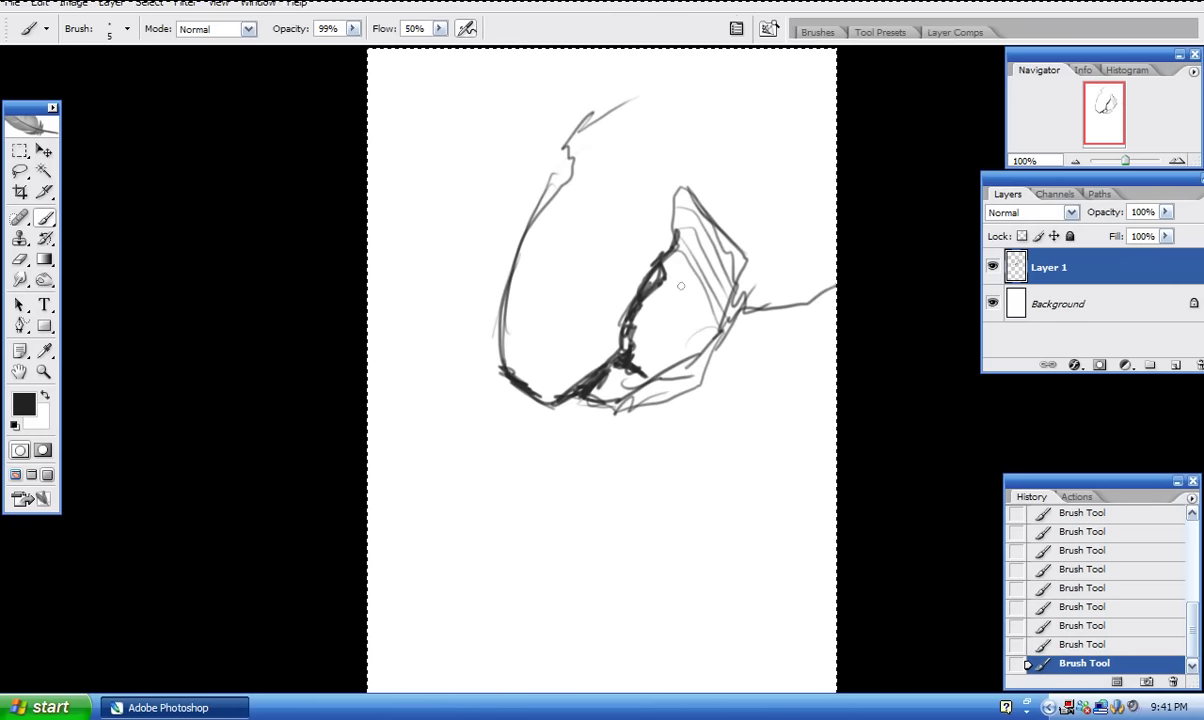
pyautogui.moveTo(634, 320); pyautogui.dragTo(626, 348)
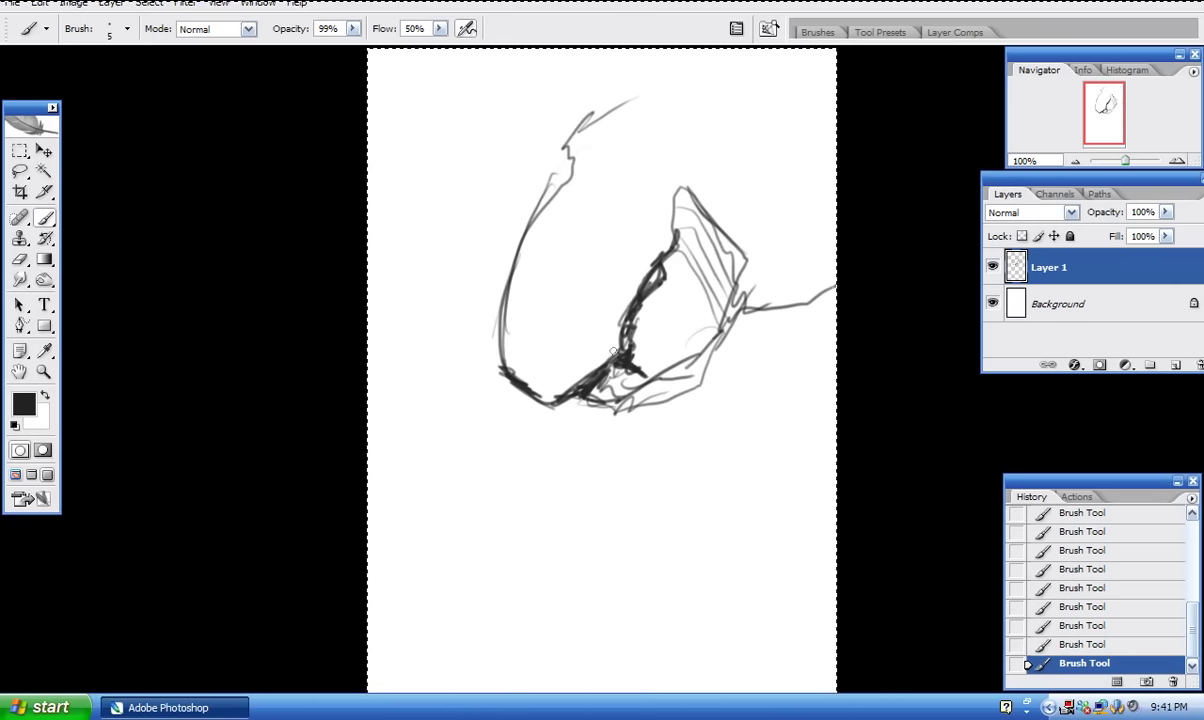
# Erase the lower part of the creature's jaw and redraw it as an open mouth with teeth.
pyautogui.moveTo(590, 394)
pyautogui.mouseDown()
pyautogui.moveTo(612, 374)
pyautogui.moveTo(620, 335)
pyautogui.moveTo(665, 362)
pyautogui.mouseUp()
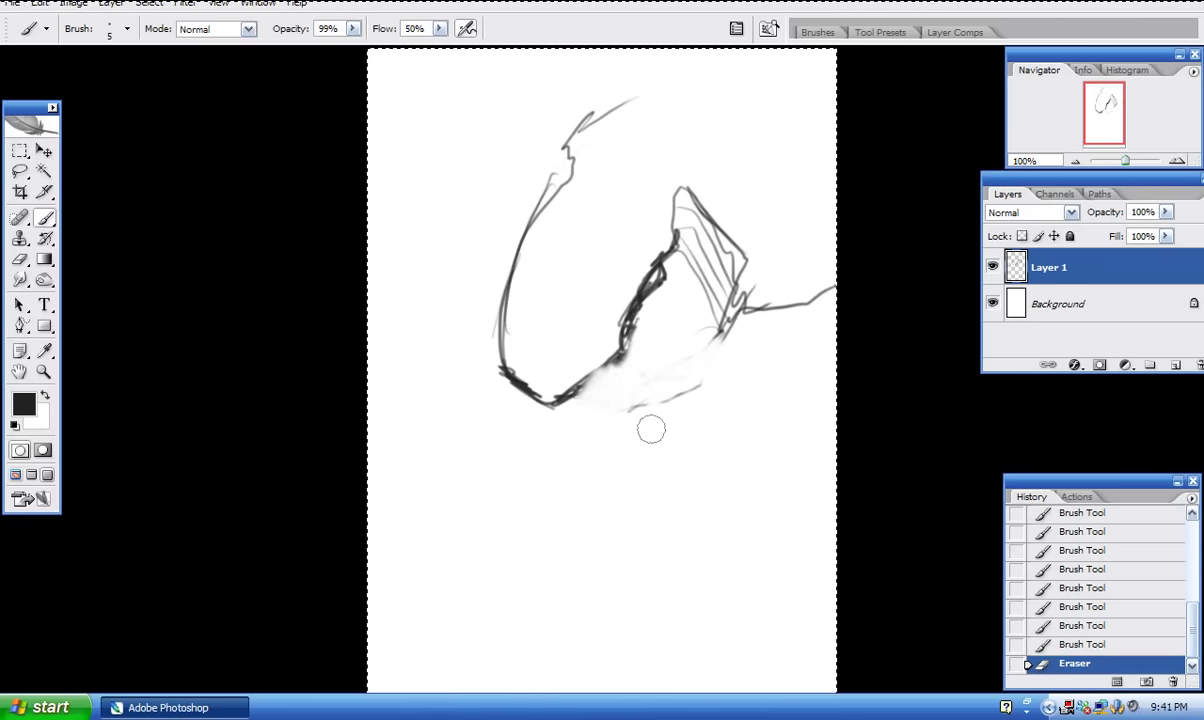
pyautogui.moveTo(575, 384)
pyautogui.mouseDown()
pyautogui.moveTo(619, 356)
pyautogui.moveTo(676, 356)
pyautogui.mouseUp()
pyautogui.moveTo(624, 318)
pyautogui.mouseDown()
pyautogui.moveTo(680, 360)
pyautogui.moveTo(672, 401)
pyautogui.mouseUp()
pyautogui.moveTo(685, 348)
pyautogui.mouseDown()
pyautogui.moveTo(690, 406)
pyautogui.moveTo(736, 333)
pyautogui.moveTo(690, 406)
pyautogui.mouseUp()
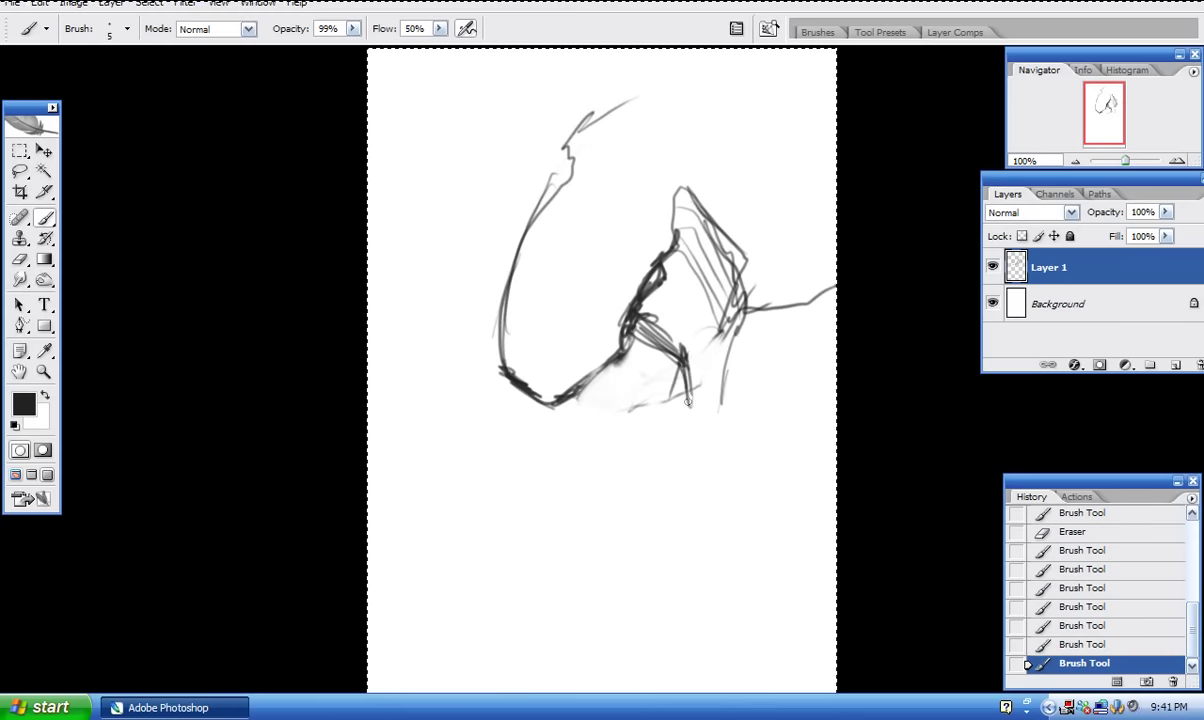
pyautogui.moveTo(588, 388)
pyautogui.mouseDown()
pyautogui.moveTo(570, 400)
pyautogui.moveTo(583, 413)
pyautogui.moveTo(585, 393)
pyautogui.moveTo(611, 390)
pyautogui.mouseUp()
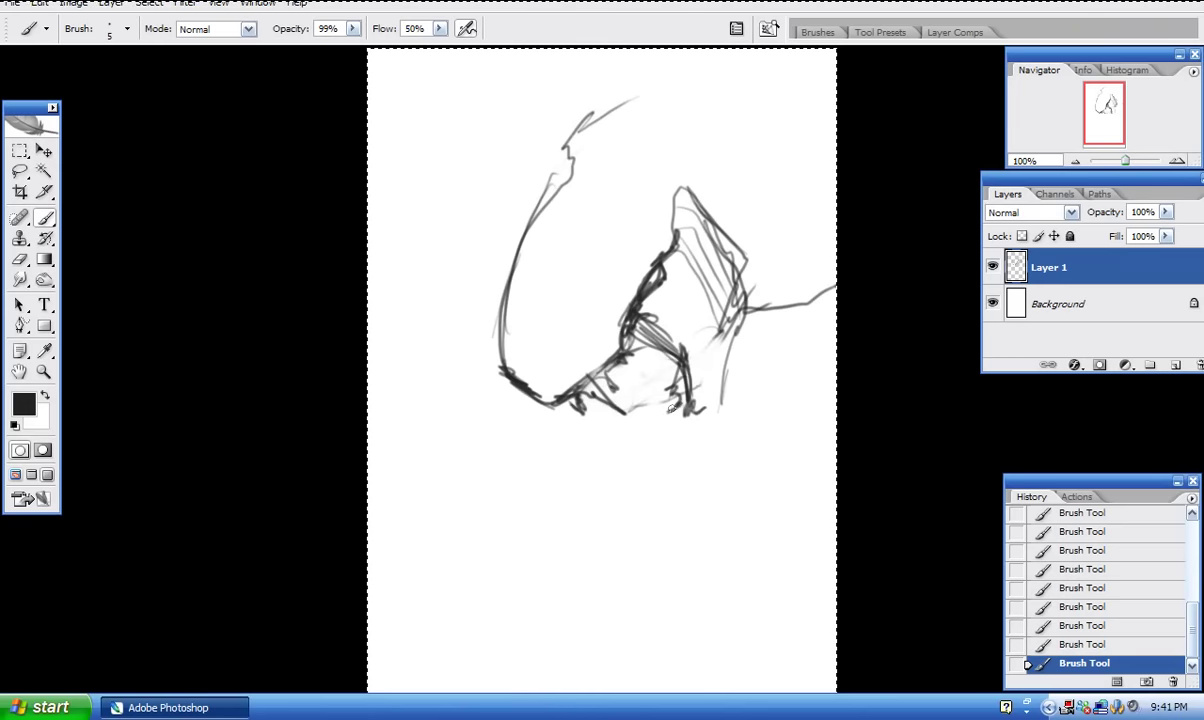
# Draw a long forked tongue hanging from the creature's mouth, and add teeth and dark shading inside the mouth.
pyautogui.moveTo(638, 350)
pyautogui.mouseDown()
pyautogui.moveTo(620, 463)
pyautogui.moveTo(655, 432)
pyautogui.moveTo(578, 598)
pyautogui.mouseUp()
pyautogui.moveTo(631, 455)
pyautogui.mouseDown()
pyautogui.moveTo(554, 648)
pyautogui.moveTo(556, 601)
pyautogui.moveTo(612, 615)
pyautogui.mouseUp()
pyautogui.moveTo(612, 615); pyautogui.dragTo(585, 580)
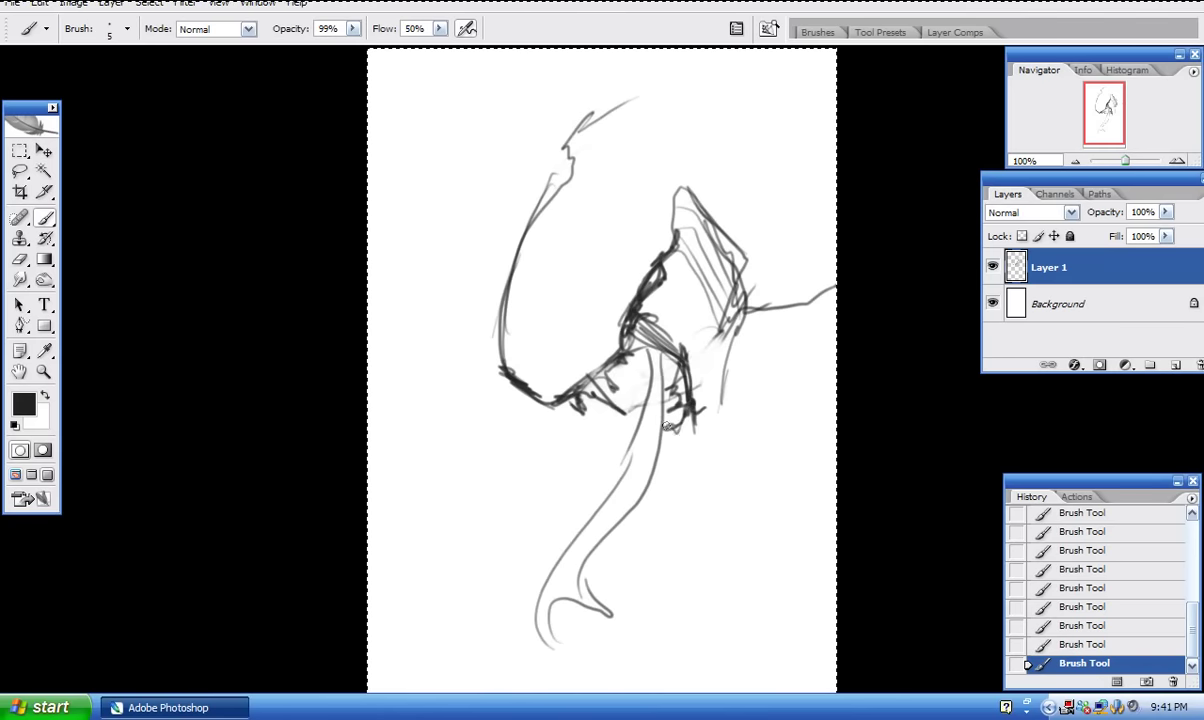
pyautogui.moveTo(584, 405); pyautogui.dragTo(605, 418)
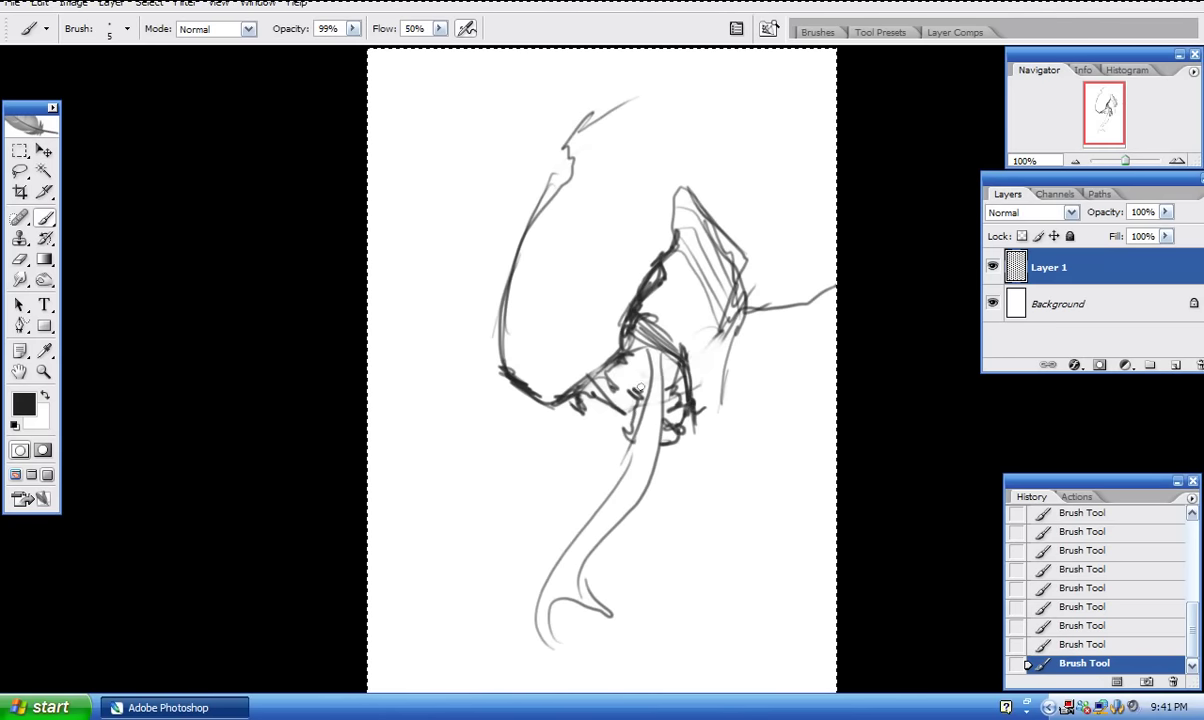
pyautogui.moveTo(648, 374)
pyautogui.mouseDown()
pyautogui.moveTo(669, 355)
pyautogui.moveTo(704, 430)
pyautogui.mouseUp()
pyautogui.moveTo(685, 445)
pyautogui.mouseDown()
pyautogui.moveTo(712, 403)
pyautogui.moveTo(726, 326)
pyautogui.mouseUp()
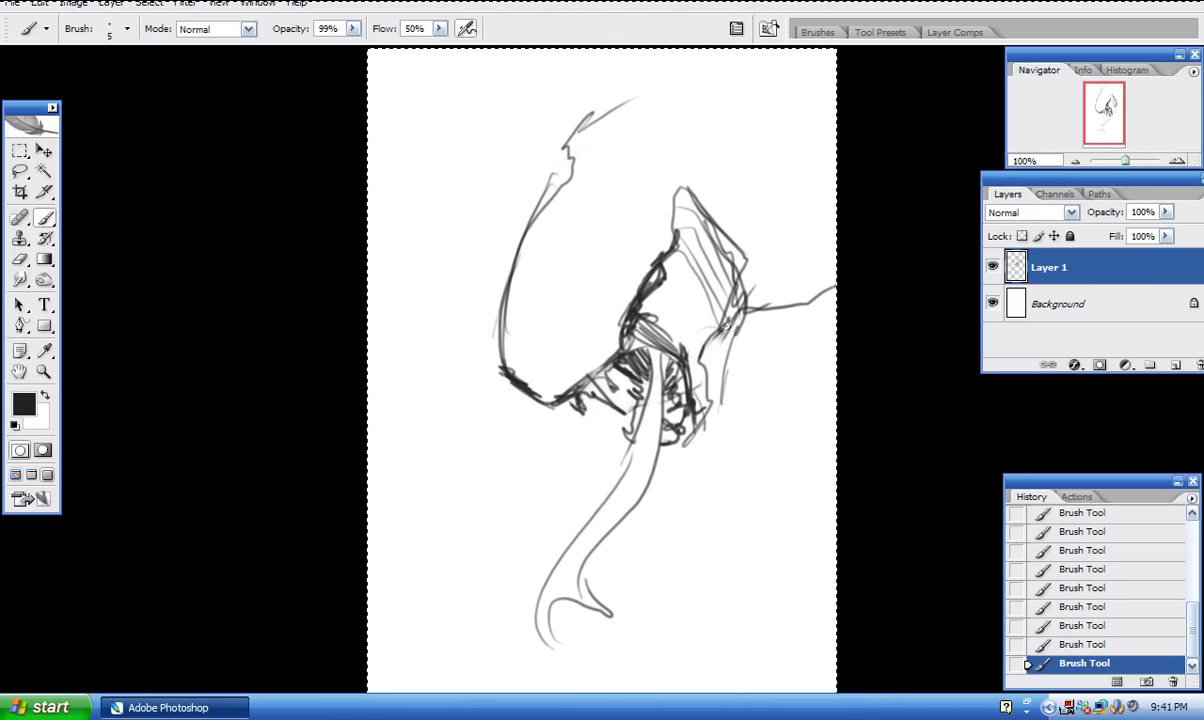
# Add contour lines on the creature's head and neck, and draw its arm and clawed hand near the bottom.
pyautogui.moveTo(594, 354)
pyautogui.mouseDown()
pyautogui.moveTo(572, 305)
pyautogui.moveTo(600, 195)
pyautogui.moveTo(670, 128)
pyautogui.mouseUp()
pyautogui.moveTo(746, 352)
pyautogui.mouseDown()
pyautogui.moveTo(786, 318)
pyautogui.moveTo(801, 335)
pyautogui.mouseUp()
pyautogui.moveTo(833, 425)
pyautogui.mouseDown()
pyautogui.moveTo(676, 518)
pyautogui.moveTo(681, 546)
pyautogui.moveTo(651, 597)
pyautogui.mouseUp()
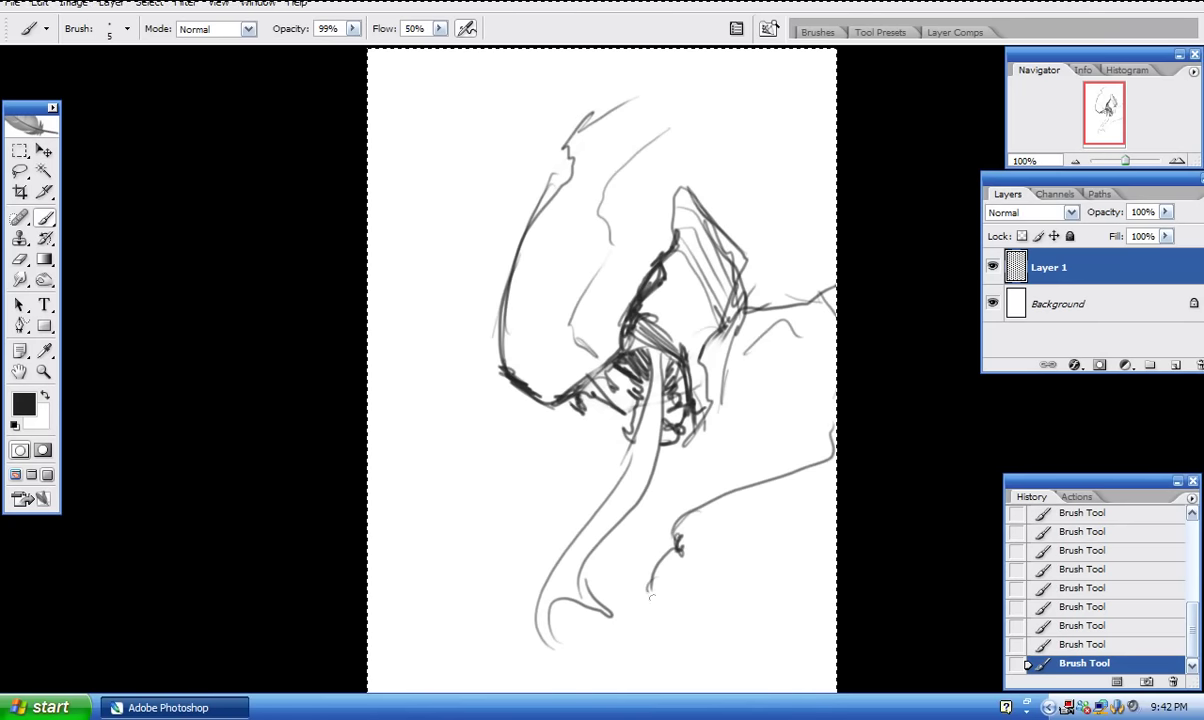
pyautogui.moveTo(723, 580)
pyautogui.mouseDown()
pyautogui.moveTo(734, 573)
pyautogui.moveTo(752, 619)
pyautogui.moveTo(817, 635)
pyautogui.moveTo(827, 608)
pyautogui.mouseUp()
pyautogui.moveTo(670, 595); pyautogui.dragTo(659, 663)
pyautogui.moveTo(662, 650); pyautogui.dragTo(678, 613)
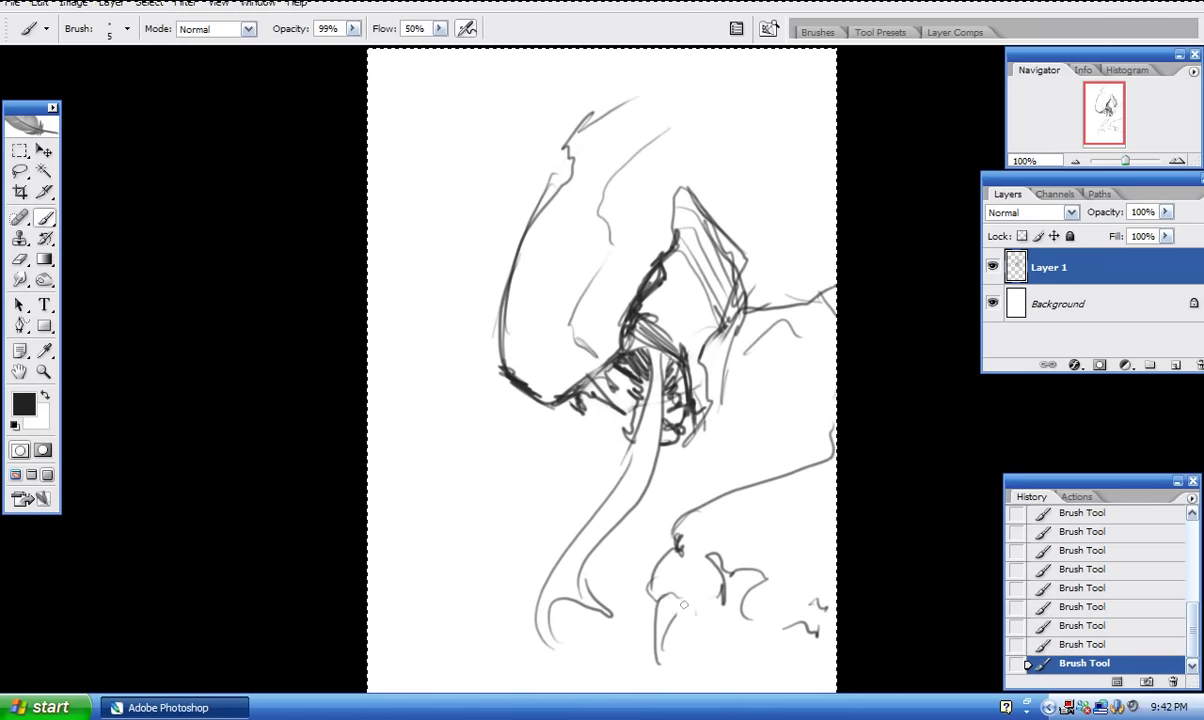
pyautogui.moveTo(751, 613); pyautogui.dragTo(808, 635)
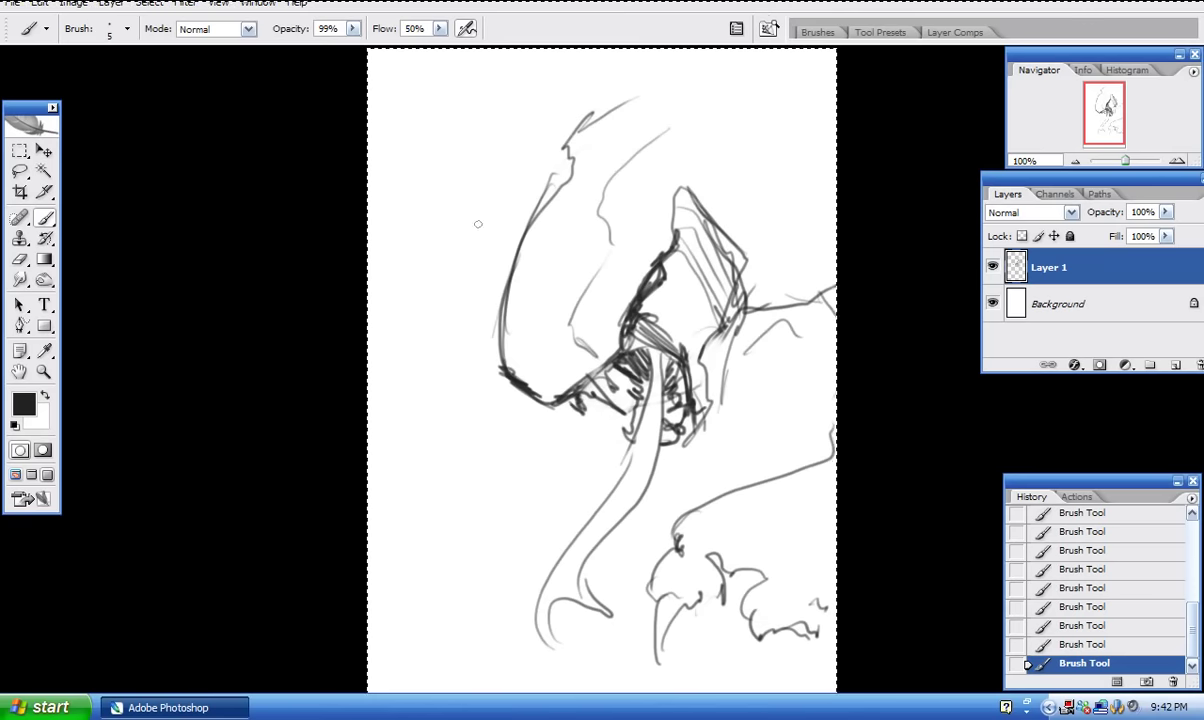
# Rub the eraser over the creature sketch and clear everything on Layer 1.
pyautogui.moveTo(565, 155)
pyautogui.mouseDown()
pyautogui.moveTo(627, 169)
pyautogui.moveTo(528, 511)
pyautogui.moveTo(721, 406)
pyautogui.moveTo(655, 575)
pyautogui.moveTo(728, 610)
pyautogui.mouseUp()
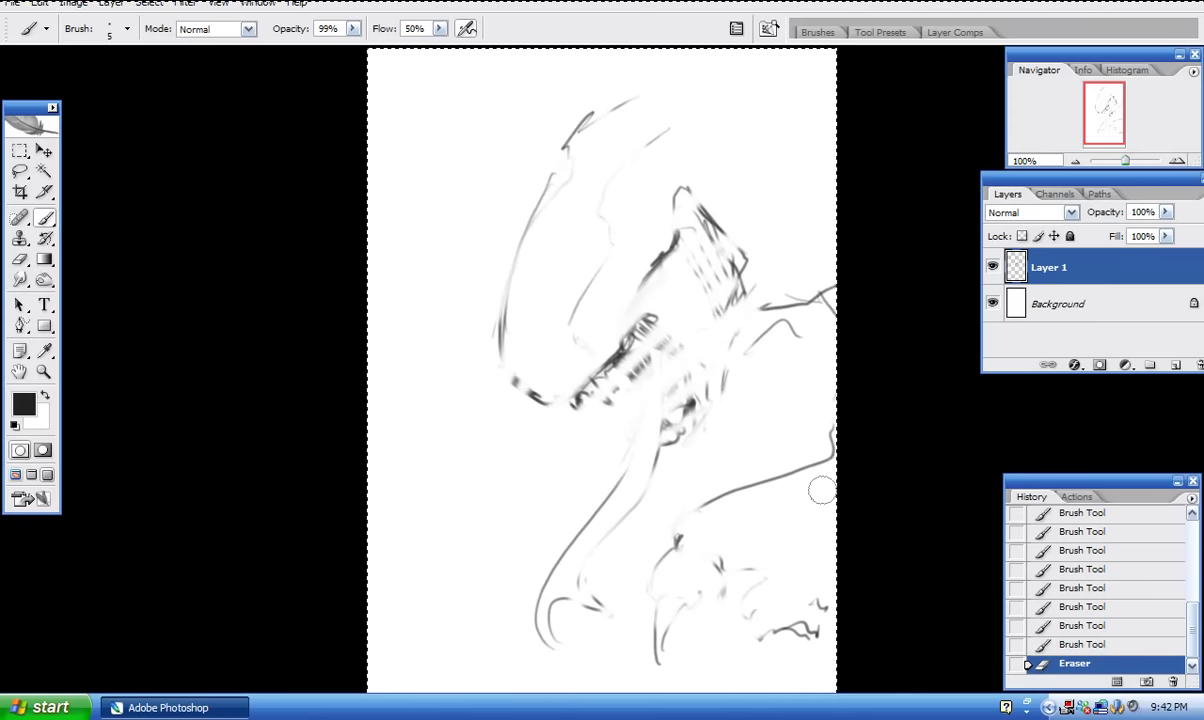
pyautogui.press('Delete')
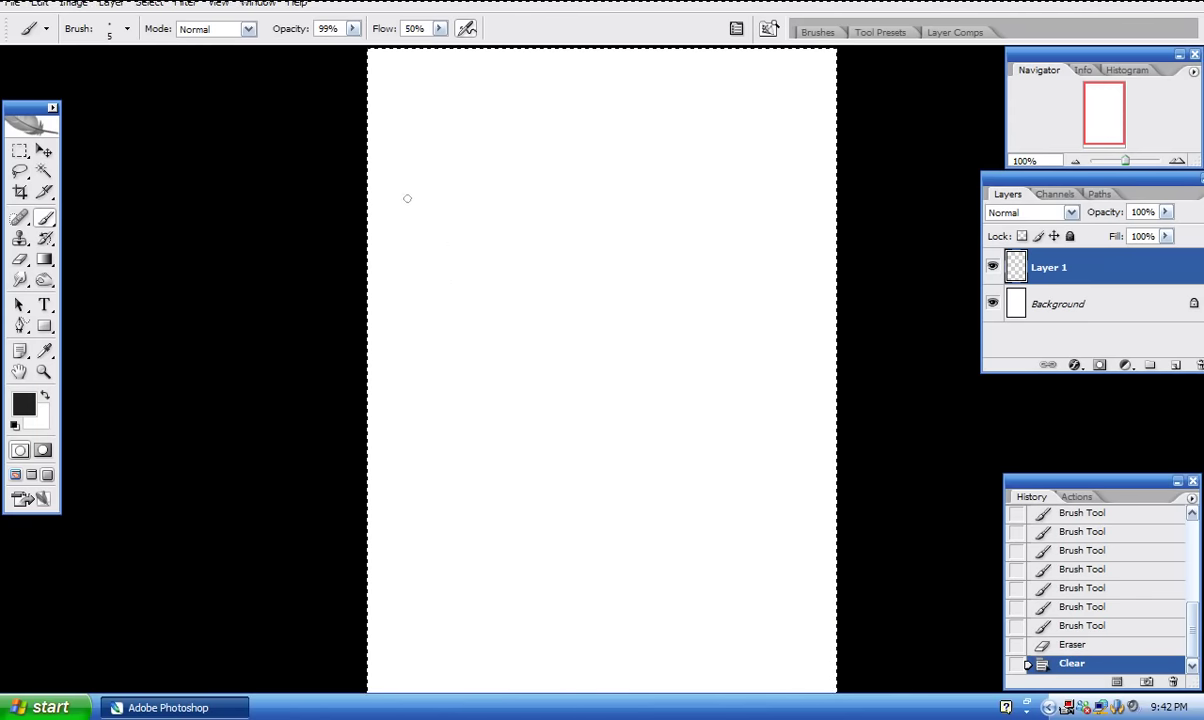
# Switch the brush to the 13 px preset with 100% hardness.
pyautogui.rightClick(518, 250)
pyautogui.moveTo(731, 403); pyautogui.dragTo(736, 452)
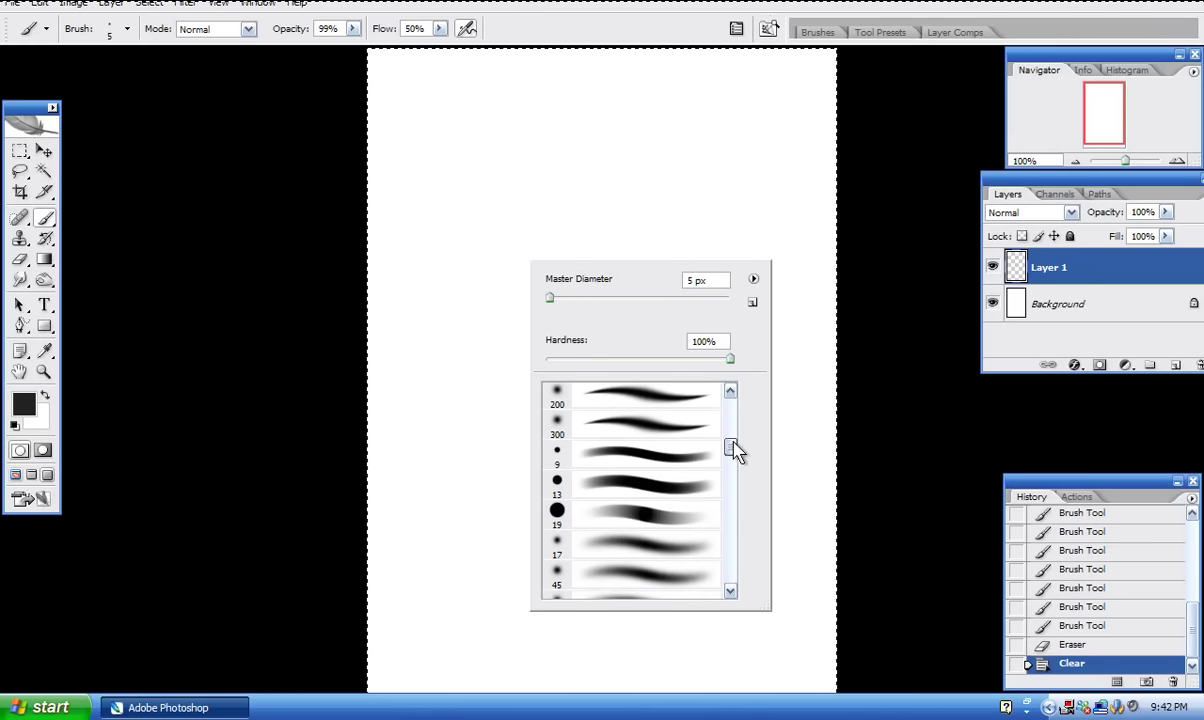
pyautogui.click(674, 493)
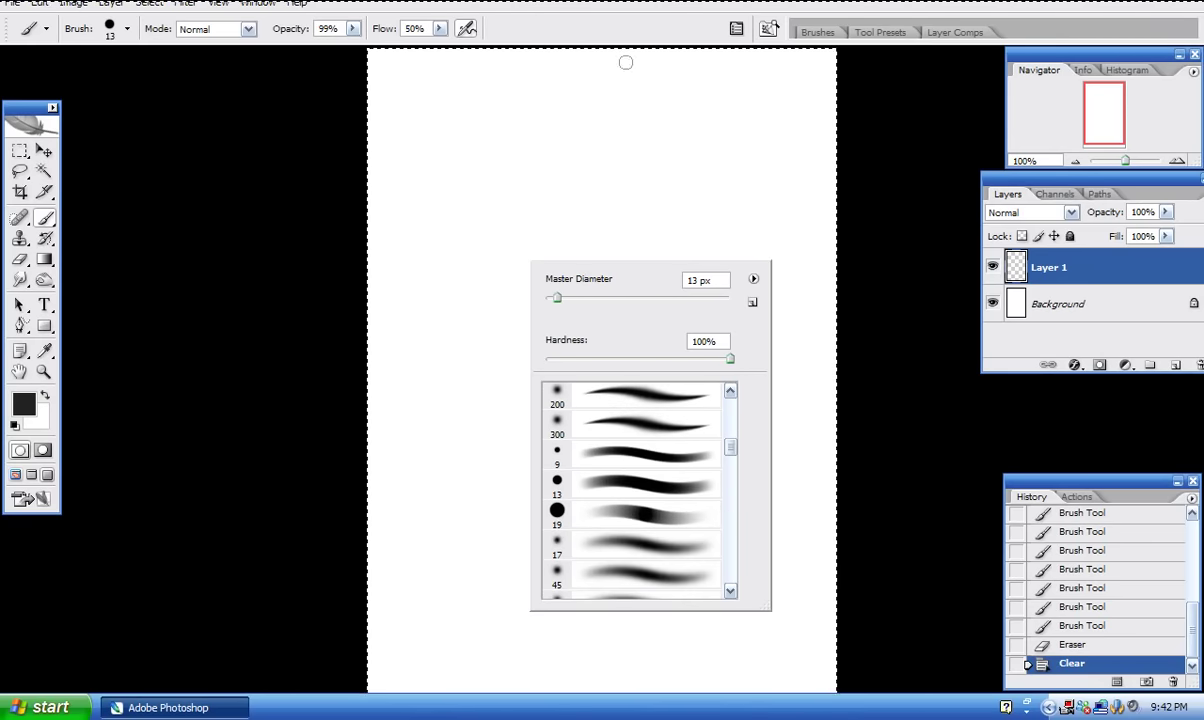
pyautogui.click(610, 200)
pyautogui.moveTo(612, 195)
pyautogui.mouseDown()
pyautogui.moveTo(492, 321)
pyautogui.moveTo(566, 248)
pyautogui.mouseUp()
pyautogui.moveTo(539, 274)
pyautogui.mouseDown()
pyautogui.moveTo(560, 250)
pyautogui.moveTo(605, 266)
pyautogui.moveTo(620, 202)
pyautogui.moveTo(637, 216)
pyautogui.moveTo(605, 262)
pyautogui.moveTo(555, 282)
pyautogui.moveTo(612, 280)
pyautogui.moveTo(578, 222)
pyautogui.mouseUp()
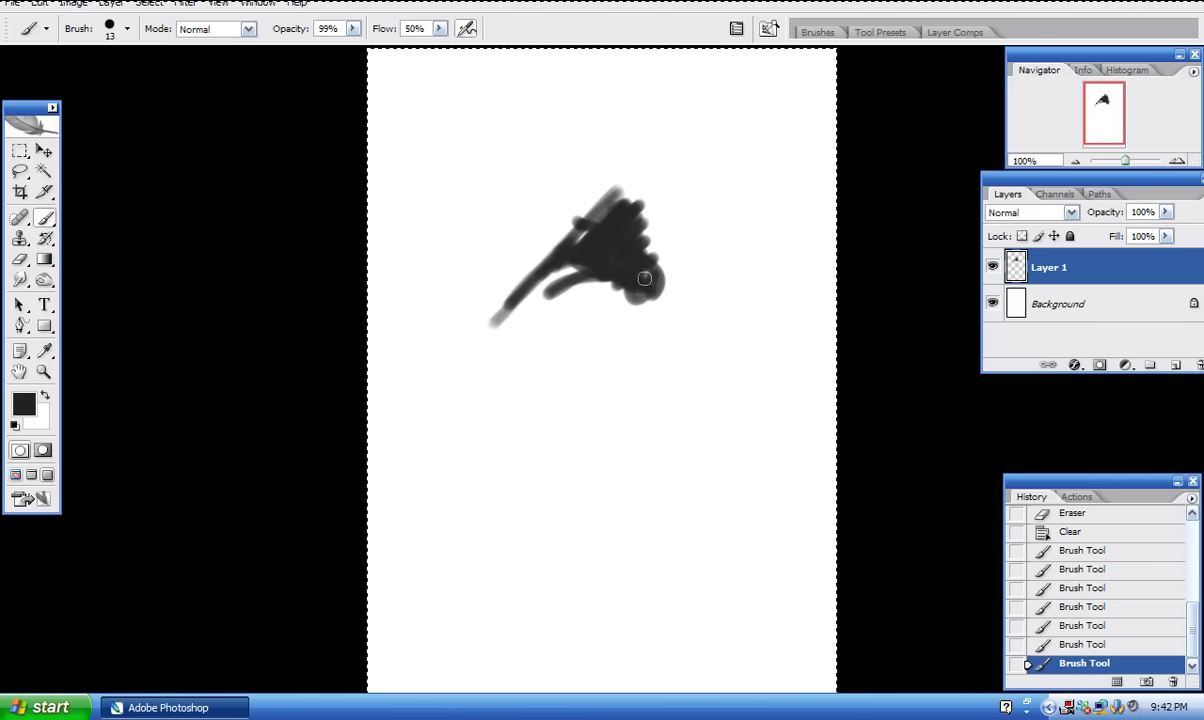
pyautogui.moveTo(606, 262); pyautogui.dragTo(652, 348)
pyautogui.press('Delete')
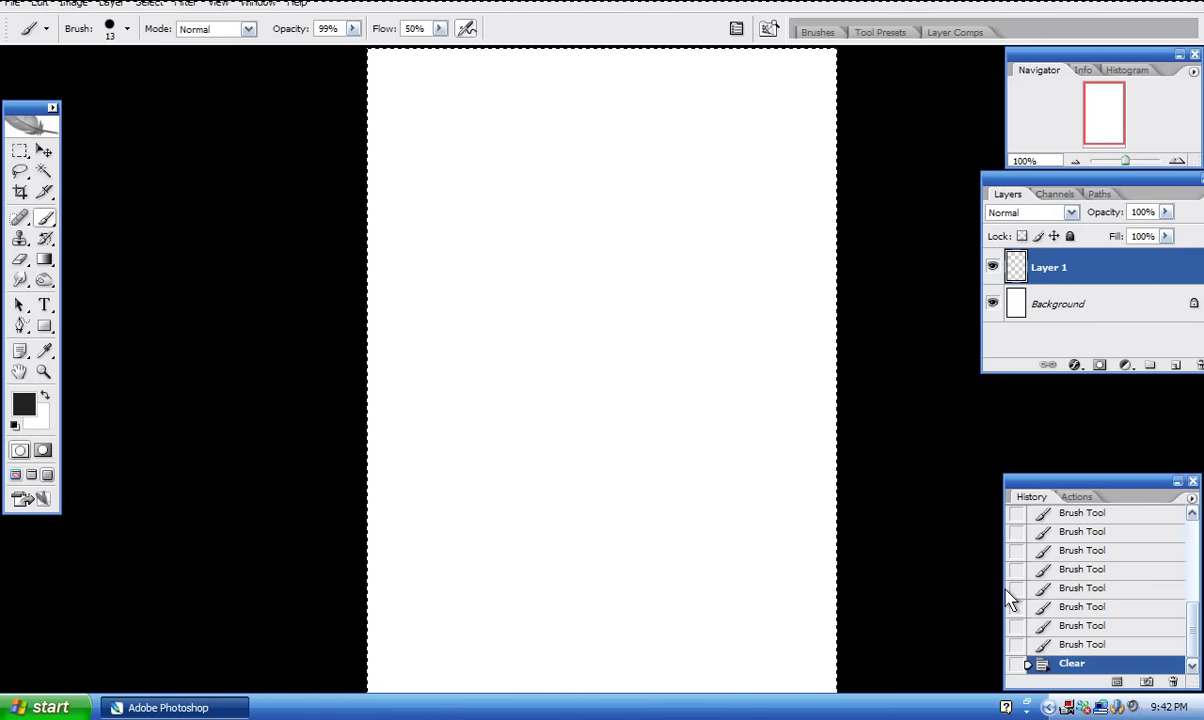
# Rough in a standing figure's head, shoulders, chest and waist with thick strokes in the canvas's upper half.
pyautogui.moveTo(541, 228)
pyautogui.mouseDown()
pyautogui.moveTo(547, 200)
pyautogui.moveTo(600, 215)
pyautogui.moveTo(508, 265)
pyautogui.moveTo(457, 250)
pyautogui.moveTo(510, 215)
pyautogui.mouseUp()
pyautogui.moveTo(575, 220)
pyautogui.mouseDown()
pyautogui.moveTo(613, 204)
pyautogui.moveTo(689, 246)
pyautogui.moveTo(608, 268)
pyautogui.moveTo(572, 315)
pyautogui.moveTo(588, 308)
pyautogui.mouseUp()
pyautogui.moveTo(640, 256)
pyautogui.mouseDown()
pyautogui.moveTo(623, 310)
pyautogui.moveTo(610, 310)
pyautogui.mouseUp()
pyautogui.moveTo(582, 243); pyautogui.dragTo(563, 377)
pyautogui.moveTo(590, 288); pyautogui.dragTo(515, 466)
pyautogui.moveTo(533, 426); pyautogui.dragTo(530, 489)
pyautogui.moveTo(514, 340); pyautogui.dragTo(537, 371)
pyautogui.moveTo(594, 365)
pyautogui.mouseDown()
pyautogui.moveTo(637, 318)
pyautogui.moveTo(612, 343)
pyautogui.mouseUp()
# Draw the figure's hips and spread thighs, and fill them with dark hatching strokes.
pyautogui.moveTo(541, 382)
pyautogui.mouseDown()
pyautogui.moveTo(497, 403)
pyautogui.moveTo(516, 385)
pyautogui.moveTo(466, 416)
pyautogui.moveTo(455, 455)
pyautogui.mouseUp()
pyautogui.moveTo(580, 382)
pyautogui.mouseDown()
pyautogui.moveTo(612, 372)
pyautogui.moveTo(700, 528)
pyautogui.mouseUp()
pyautogui.moveTo(555, 418)
pyautogui.mouseDown()
pyautogui.moveTo(634, 548)
pyautogui.moveTo(690, 578)
pyautogui.mouseUp()
pyautogui.moveTo(540, 352)
pyautogui.mouseDown()
pyautogui.moveTo(556, 446)
pyautogui.moveTo(584, 452)
pyautogui.mouseUp()
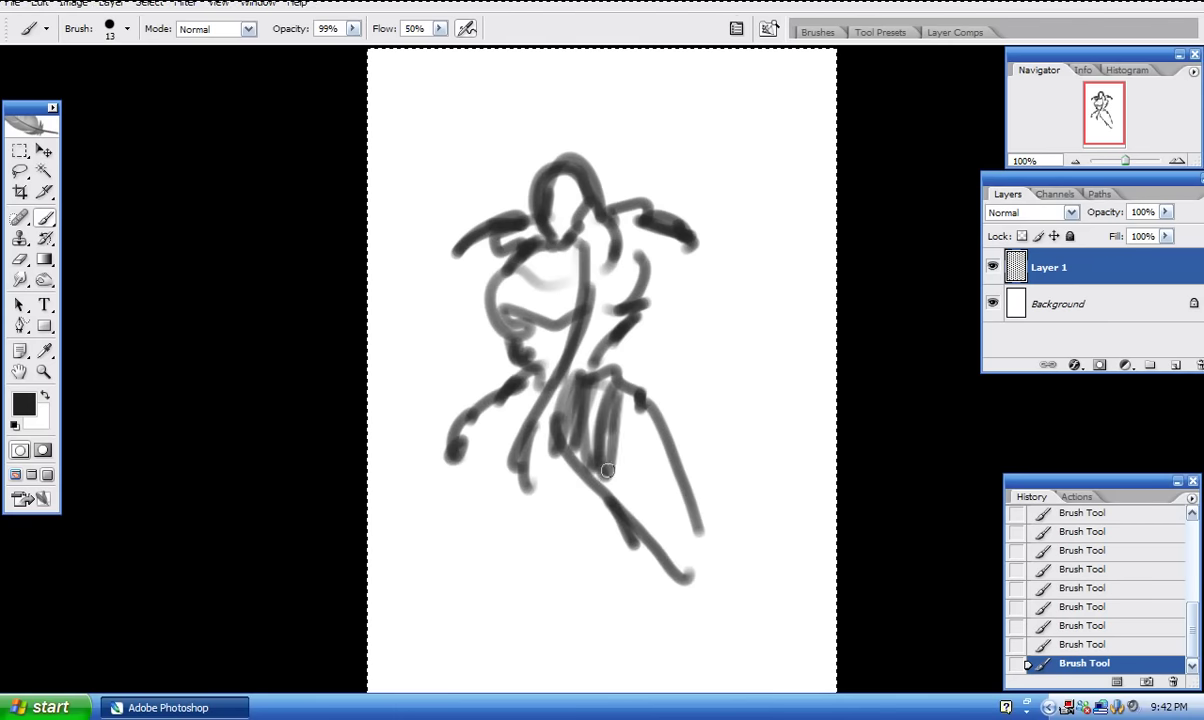
pyautogui.moveTo(590, 386); pyautogui.dragTo(602, 480)
pyautogui.moveTo(616, 410)
pyautogui.mouseDown()
pyautogui.moveTo(606, 486)
pyautogui.moveTo(642, 510)
pyautogui.mouseUp()
pyautogui.moveTo(505, 388)
pyautogui.mouseDown()
pyautogui.moveTo(446, 555)
pyautogui.moveTo(502, 450)
pyautogui.mouseUp()
pyautogui.moveTo(465, 540)
pyautogui.mouseDown()
pyautogui.moveTo(535, 450)
pyautogui.moveTo(588, 468)
pyautogui.moveTo(696, 558)
pyautogui.mouseUp()
# Block in the figure's bulky shoulders and both hanging arms, ending the larger arm in a clenched fist.
pyautogui.click(428, 234)
pyautogui.moveTo(440, 258)
pyautogui.mouseDown()
pyautogui.moveTo(455, 240)
pyautogui.moveTo(470, 255)
pyautogui.moveTo(498, 232)
pyautogui.mouseUp()
pyautogui.moveTo(628, 243)
pyautogui.mouseDown()
pyautogui.moveTo(649, 267)
pyautogui.moveTo(688, 277)
pyautogui.moveTo(676, 280)
pyautogui.moveTo(699, 333)
pyautogui.moveTo(694, 277)
pyautogui.moveTo(735, 328)
pyautogui.moveTo(720, 344)
pyautogui.moveTo(675, 297)
pyautogui.moveTo(715, 335)
pyautogui.moveTo(724, 293)
pyautogui.moveTo(748, 354)
pyautogui.moveTo(692, 367)
pyautogui.moveTo(744, 353)
pyautogui.moveTo(742, 380)
pyautogui.moveTo(756, 391)
pyautogui.moveTo(739, 396)
pyautogui.moveTo(771, 462)
pyautogui.mouseUp()
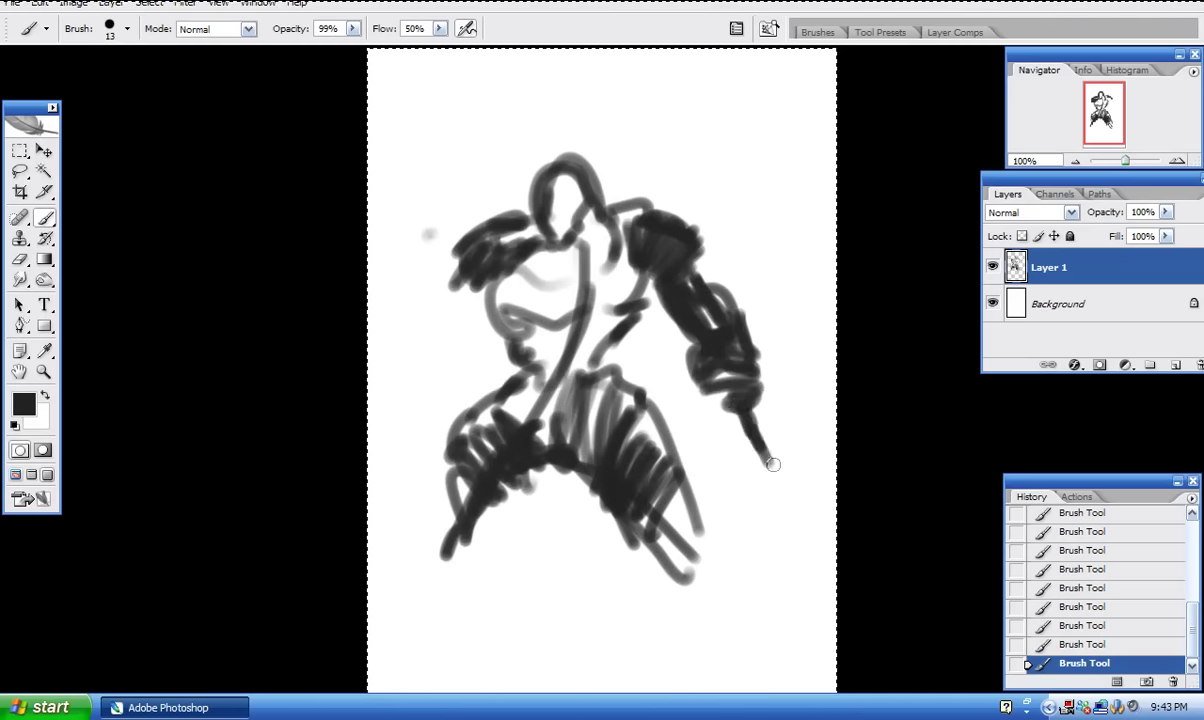
pyautogui.moveTo(442, 255)
pyautogui.mouseDown()
pyautogui.moveTo(456, 304)
pyautogui.moveTo(442, 299)
pyautogui.moveTo(442, 317)
pyautogui.moveTo(460, 317)
pyautogui.moveTo(404, 384)
pyautogui.mouseUp()
pyautogui.moveTo(743, 400)
pyautogui.mouseDown()
pyautogui.moveTo(735, 430)
pyautogui.moveTo(760, 420)
pyautogui.moveTo(740, 455)
pyautogui.moveTo(771, 458)
pyautogui.moveTo(738, 490)
pyautogui.moveTo(763, 498)
pyautogui.moveTo(778, 460)
pyautogui.moveTo(797, 499)
pyautogui.mouseUp()
pyautogui.moveTo(724, 488)
pyautogui.mouseDown()
pyautogui.moveTo(761, 509)
pyautogui.moveTo(758, 491)
pyautogui.moveTo(749, 500)
pyautogui.moveTo(766, 494)
pyautogui.moveTo(798, 498)
pyautogui.mouseUp()
# Thicken the figure's shoulder and paint two horns on the sides of its head.
pyautogui.moveTo(660, 262)
pyautogui.mouseDown()
pyautogui.moveTo(627, 228)
pyautogui.moveTo(640, 200)
pyautogui.mouseUp()
pyautogui.moveTo(640, 200)
pyautogui.mouseDown()
pyautogui.moveTo(636, 259)
pyautogui.moveTo(603, 253)
pyautogui.moveTo(573, 191)
pyautogui.moveTo(553, 180)
pyautogui.moveTo(624, 149)
pyautogui.moveTo(592, 161)
pyautogui.mouseUp()
pyautogui.moveTo(536, 189)
pyautogui.mouseDown()
pyautogui.moveTo(488, 138)
pyautogui.moveTo(505, 112)
pyautogui.moveTo(523, 150)
pyautogui.moveTo(492, 140)
pyautogui.mouseUp()
# Paint the figure's lower legs and feet, and darken its torso and thinner arm.
pyautogui.moveTo(528, 235)
pyautogui.mouseDown()
pyautogui.moveTo(468, 395)
pyautogui.moveTo(482, 490)
pyautogui.moveTo(467, 494)
pyautogui.moveTo(490, 525)
pyautogui.moveTo(612, 476)
pyautogui.moveTo(490, 505)
pyautogui.moveTo(512, 544)
pyautogui.moveTo(488, 506)
pyautogui.moveTo(562, 572)
pyautogui.moveTo(500, 498)
pyautogui.moveTo(509, 638)
pyautogui.moveTo(486, 650)
pyautogui.moveTo(470, 600)
pyautogui.moveTo(524, 640)
pyautogui.moveTo(505, 590)
pyautogui.mouseUp()
pyautogui.moveTo(673, 542)
pyautogui.mouseDown()
pyautogui.moveTo(660, 503)
pyautogui.moveTo(672, 548)
pyautogui.moveTo(653, 609)
pyautogui.moveTo(695, 549)
pyautogui.moveTo(690, 610)
pyautogui.moveTo(709, 631)
pyautogui.moveTo(698, 556)
pyautogui.moveTo(707, 575)
pyautogui.moveTo(675, 652)
pyautogui.mouseUp()
pyautogui.moveTo(515, 378)
pyautogui.mouseDown()
pyautogui.moveTo(545, 390)
pyautogui.moveTo(540, 275)
pyautogui.moveTo(570, 245)
pyautogui.moveTo(598, 275)
pyautogui.moveTo(596, 315)
pyautogui.moveTo(605, 258)
pyautogui.mouseUp()
pyautogui.moveTo(494, 282)
pyautogui.mouseDown()
pyautogui.moveTo(528, 332)
pyautogui.moveTo(645, 398)
pyautogui.moveTo(667, 432)
pyautogui.mouseUp()
pyautogui.moveTo(465, 255)
pyautogui.mouseDown()
pyautogui.moveTo(445, 300)
pyautogui.moveTo(440, 280)
pyautogui.moveTo(395, 340)
pyautogui.moveTo(447, 341)
pyautogui.moveTo(395, 420)
pyautogui.moveTo(428, 402)
pyautogui.mouseUp()
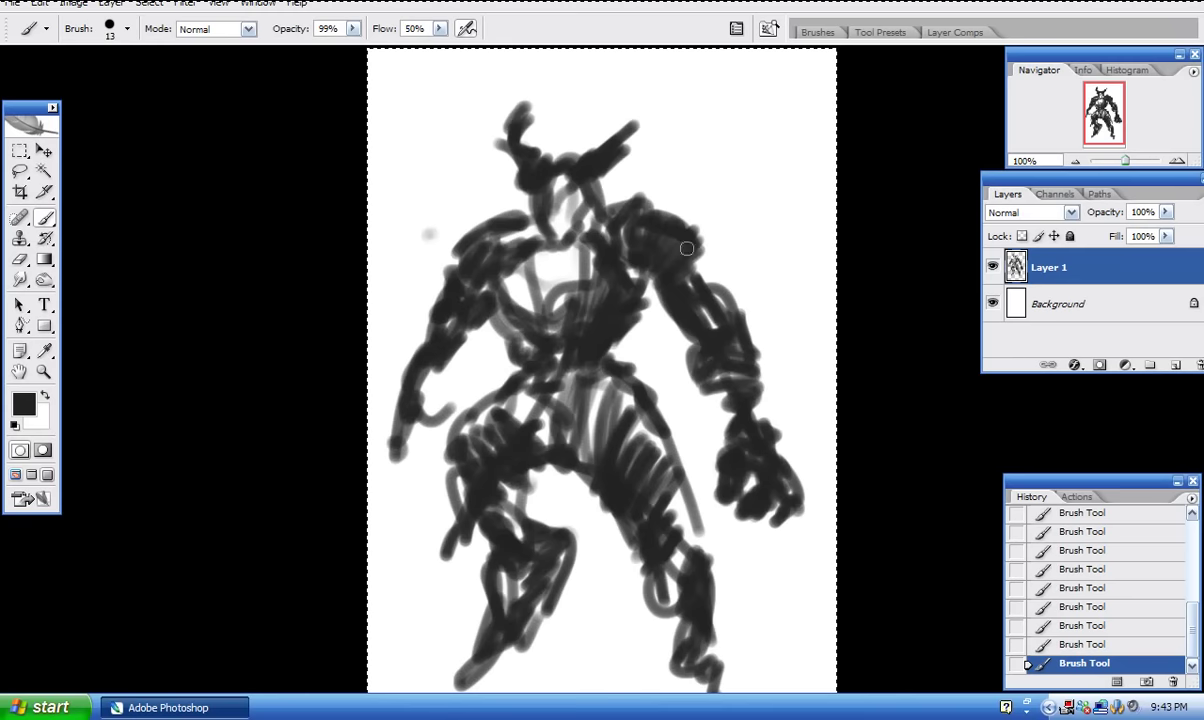
# Darken the figure's shoulder and paint two large spikes rising from the shoulders, plus more strokes on the head and thigh.
pyautogui.moveTo(677, 235); pyautogui.dragTo(635, 225)
pyautogui.moveTo(495, 212)
pyautogui.mouseDown()
pyautogui.moveTo(461, 152)
pyautogui.moveTo(514, 207)
pyautogui.moveTo(610, 192)
pyautogui.moveTo(693, 99)
pyautogui.moveTo(648, 197)
pyautogui.moveTo(633, 194)
pyautogui.moveTo(673, 131)
pyautogui.moveTo(653, 189)
pyautogui.moveTo(617, 210)
pyautogui.mouseUp()
pyautogui.moveTo(635, 343)
pyautogui.mouseDown()
pyautogui.moveTo(699, 532)
pyautogui.moveTo(630, 480)
pyautogui.mouseUp()
pyautogui.moveTo(480, 358)
pyautogui.mouseDown()
pyautogui.moveTo(420, 470)
pyautogui.moveTo(472, 535)
pyautogui.moveTo(480, 462)
pyautogui.moveTo(505, 468)
pyautogui.moveTo(420, 400)
pyautogui.moveTo(575, 320)
pyautogui.moveTo(665, 345)
pyautogui.mouseUp()
# Erase across the horned figure, clear the whole layer, and set a hard round brush to a 9 px diameter.
pyautogui.press('e')
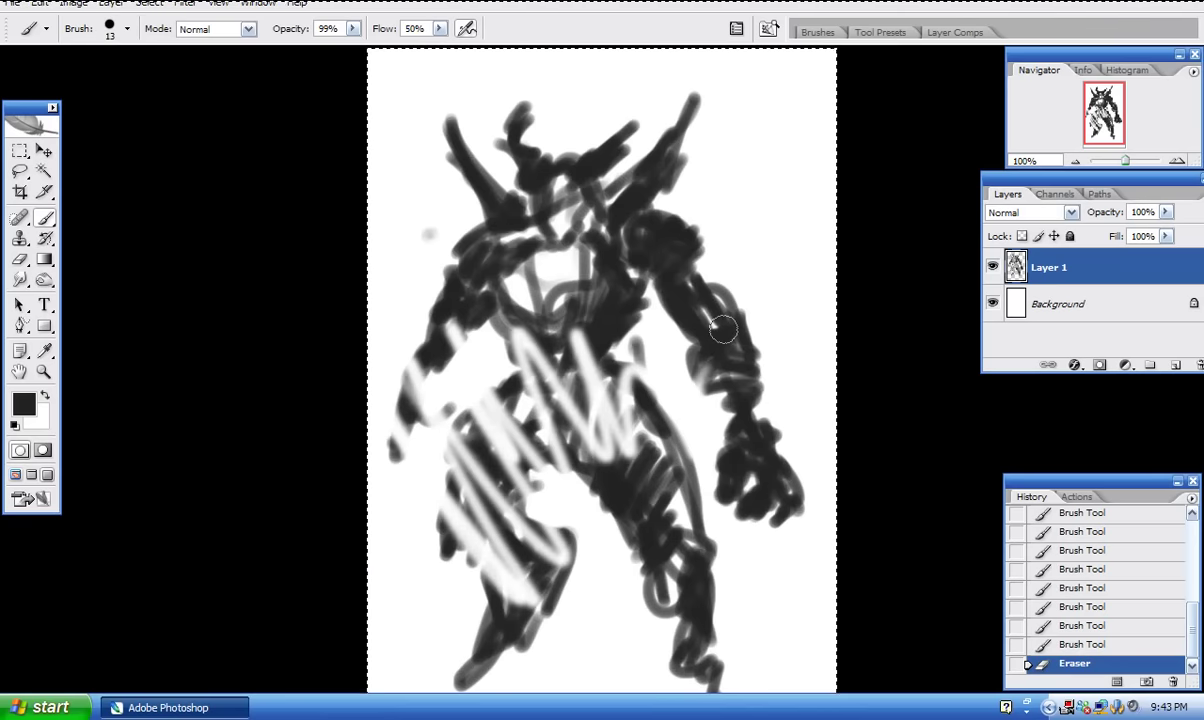
pyautogui.press('Delete')
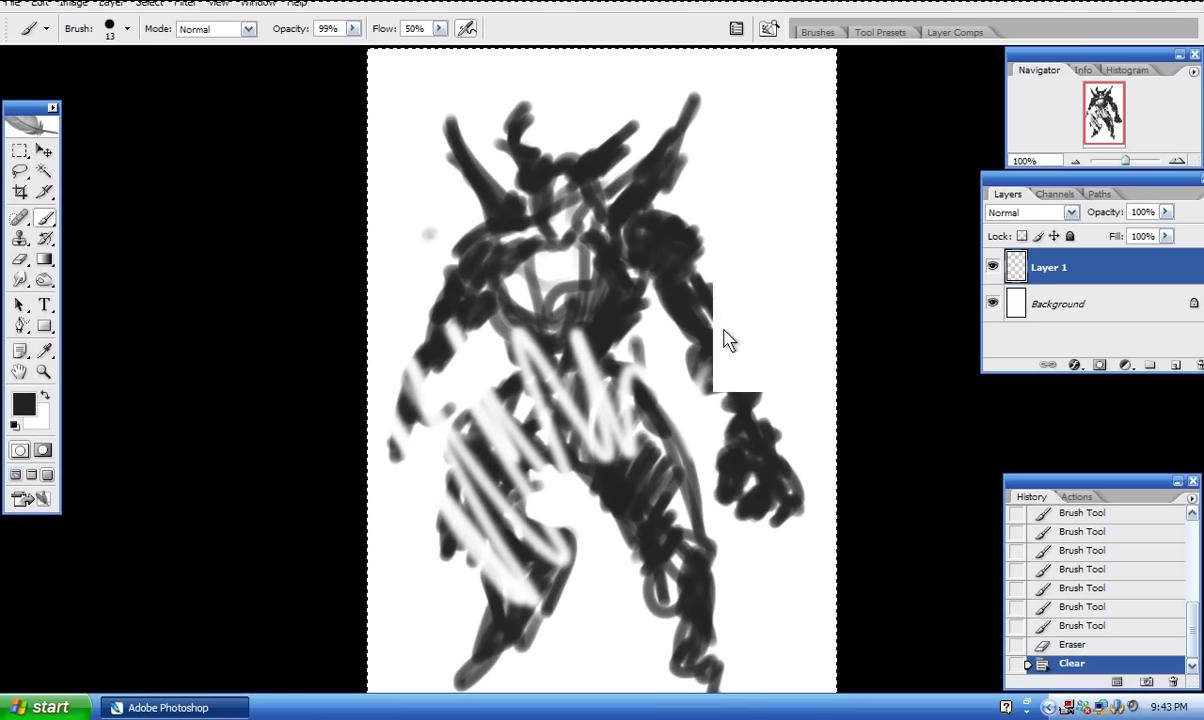
pyautogui.rightClick(600, 272)
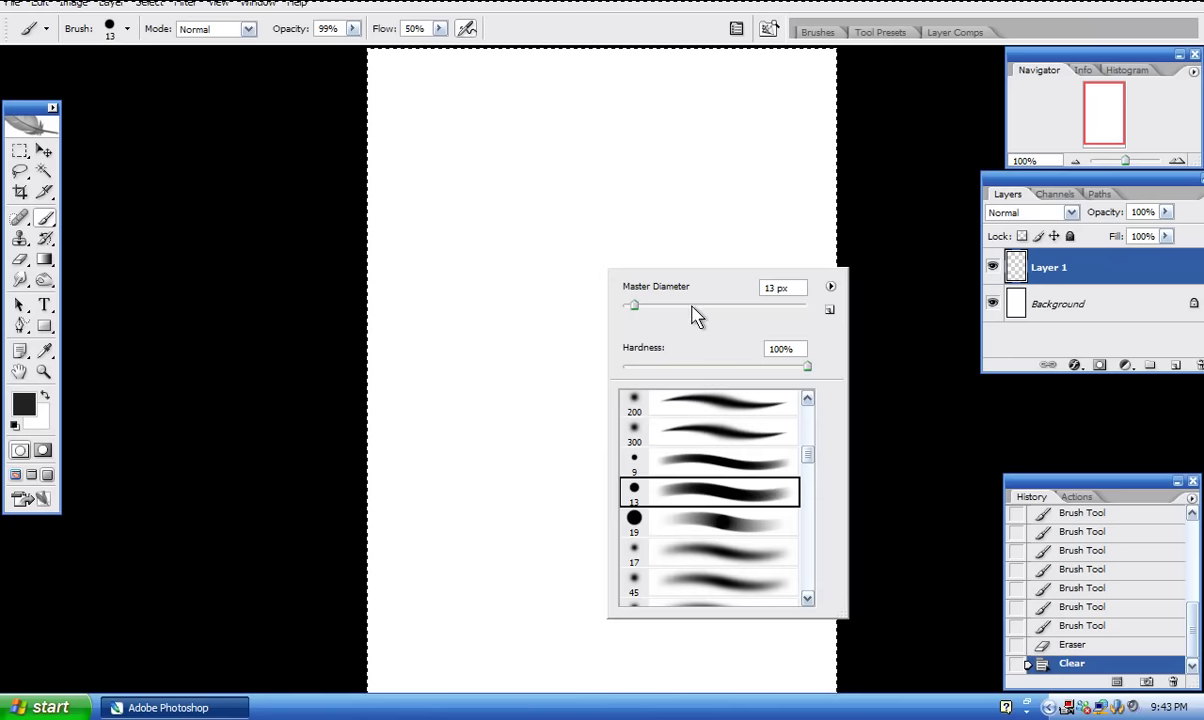
pyautogui.moveTo(810, 458)
pyautogui.mouseDown()
pyautogui.moveTo(805, 426)
pyautogui.moveTo(772, 418)
pyautogui.mouseUp()
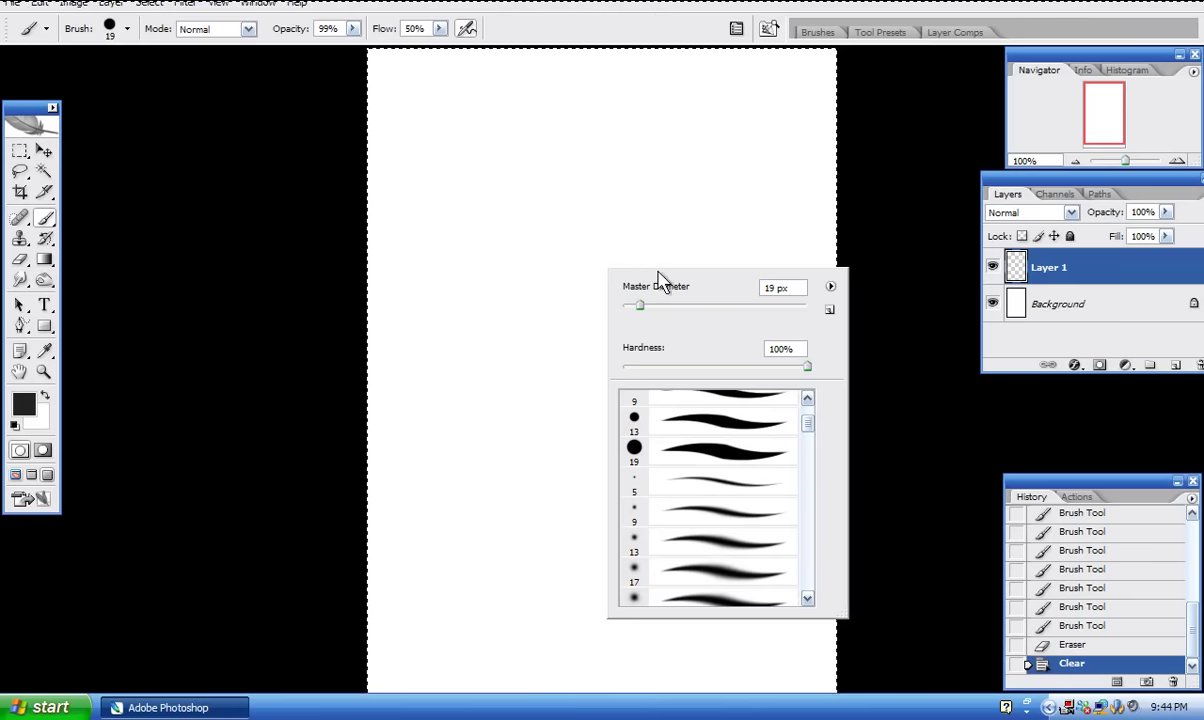
pyautogui.click(628, 12)
pyautogui.rightClick(579, 287)
pyautogui.moveTo(620, 321); pyautogui.dragTo(610, 321)
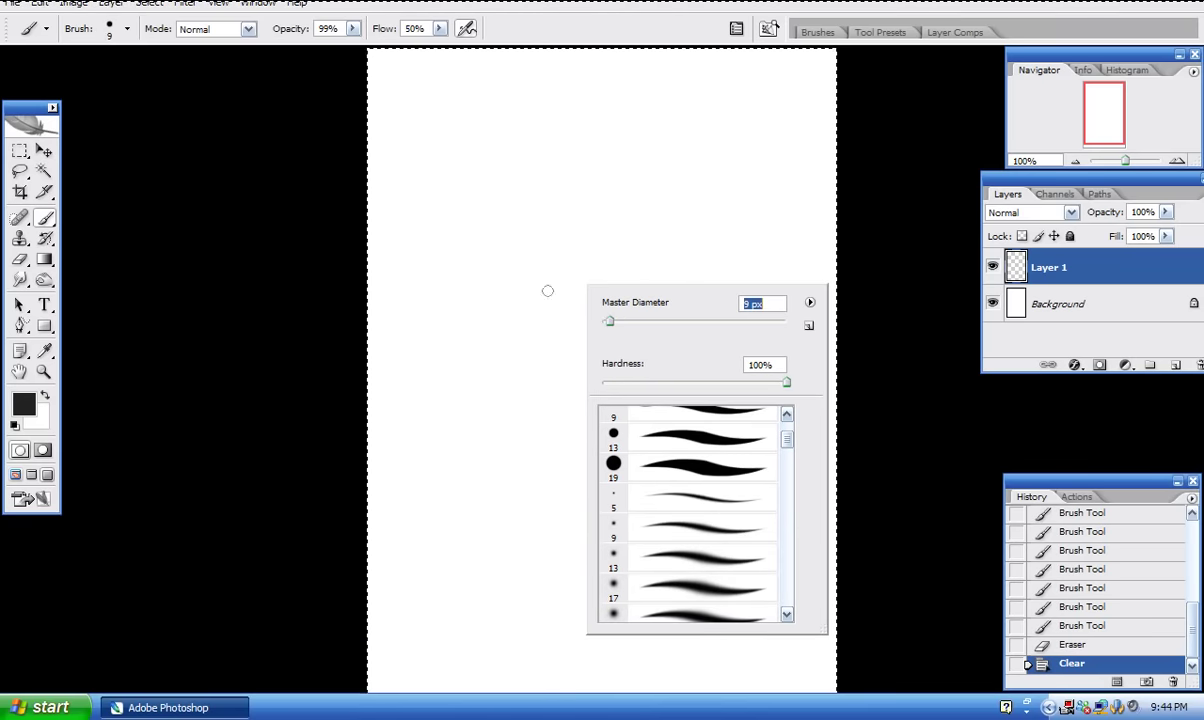
pyautogui.click(541, 38)
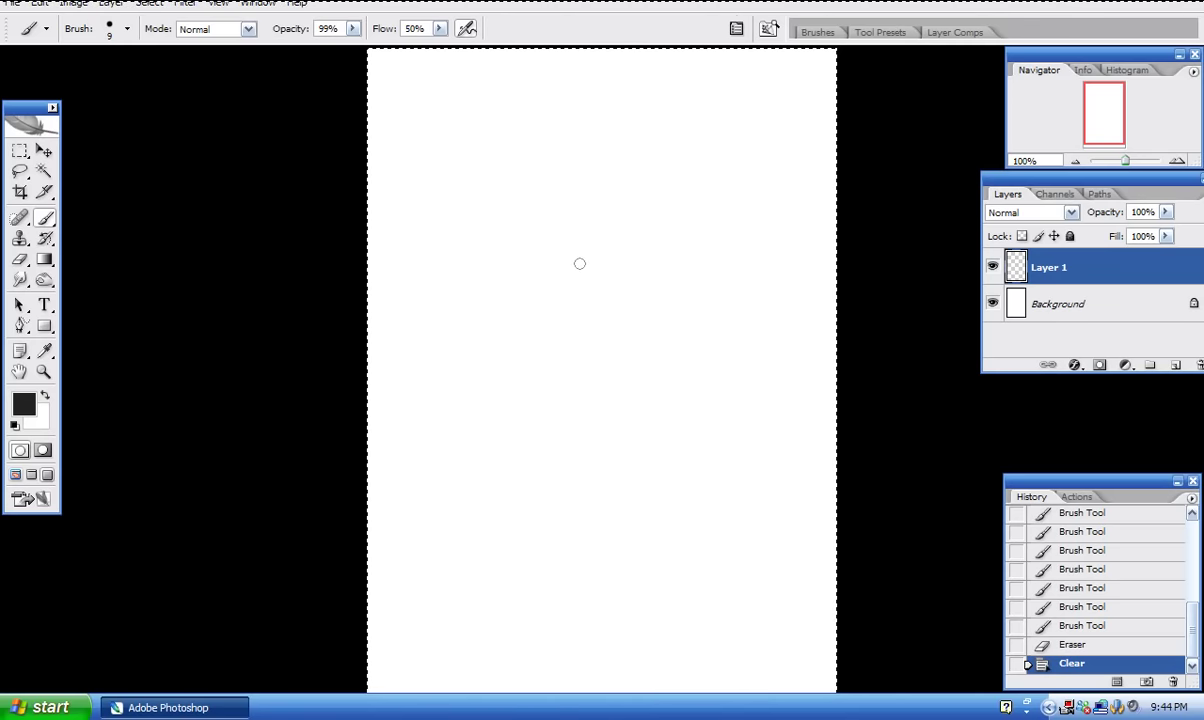
# Paint a slanted eyebrow, a dark narrow eye, a nostril and lips for a face on the empty canvas.
pyautogui.moveTo(587, 258); pyautogui.dragTo(655, 218)
pyautogui.moveTo(597, 264); pyautogui.dragTo(648, 229)
pyautogui.moveTo(603, 272); pyautogui.dragTo(641, 255)
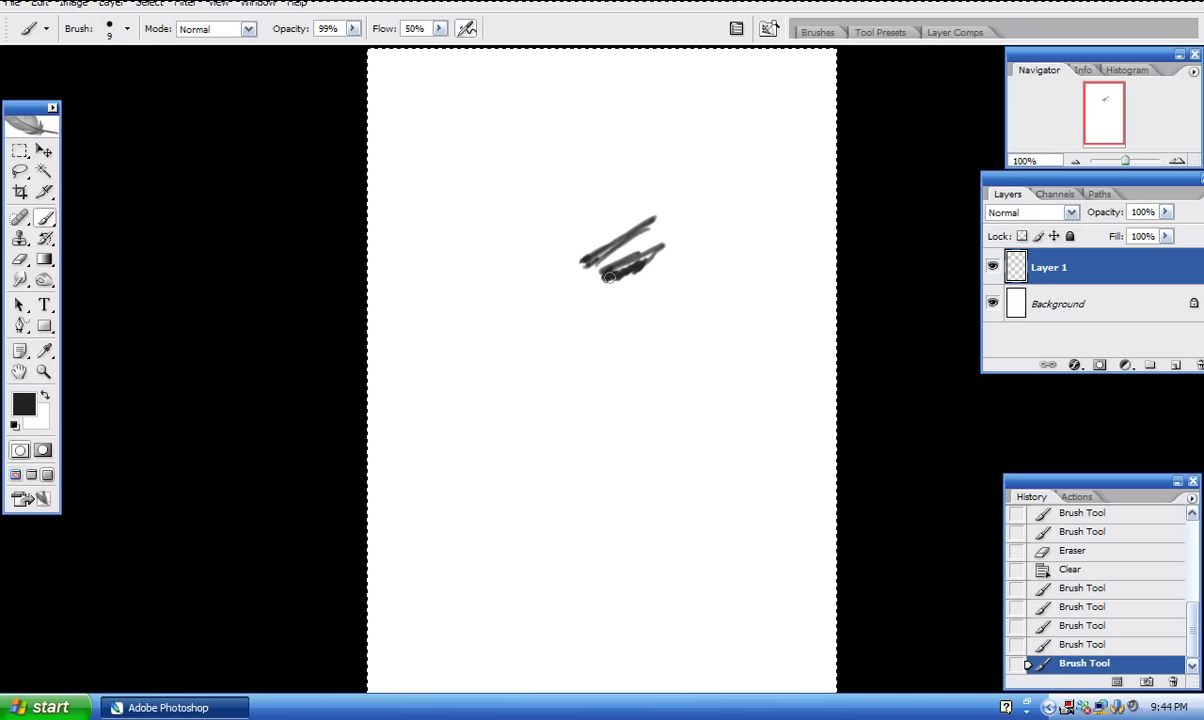
pyautogui.moveTo(629, 274); pyautogui.dragTo(626, 277)
pyautogui.moveTo(626, 277)
pyautogui.mouseDown()
pyautogui.moveTo(606, 278)
pyautogui.moveTo(581, 254)
pyautogui.mouseUp()
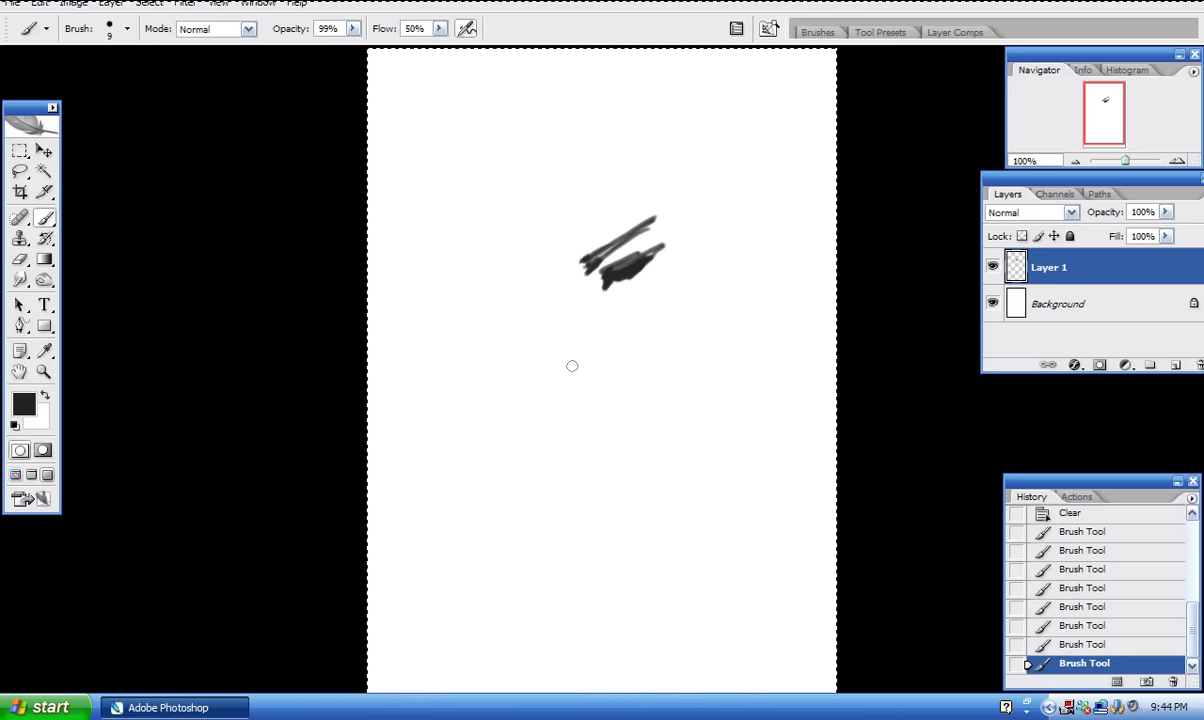
pyautogui.moveTo(573, 355); pyautogui.dragTo(584, 351)
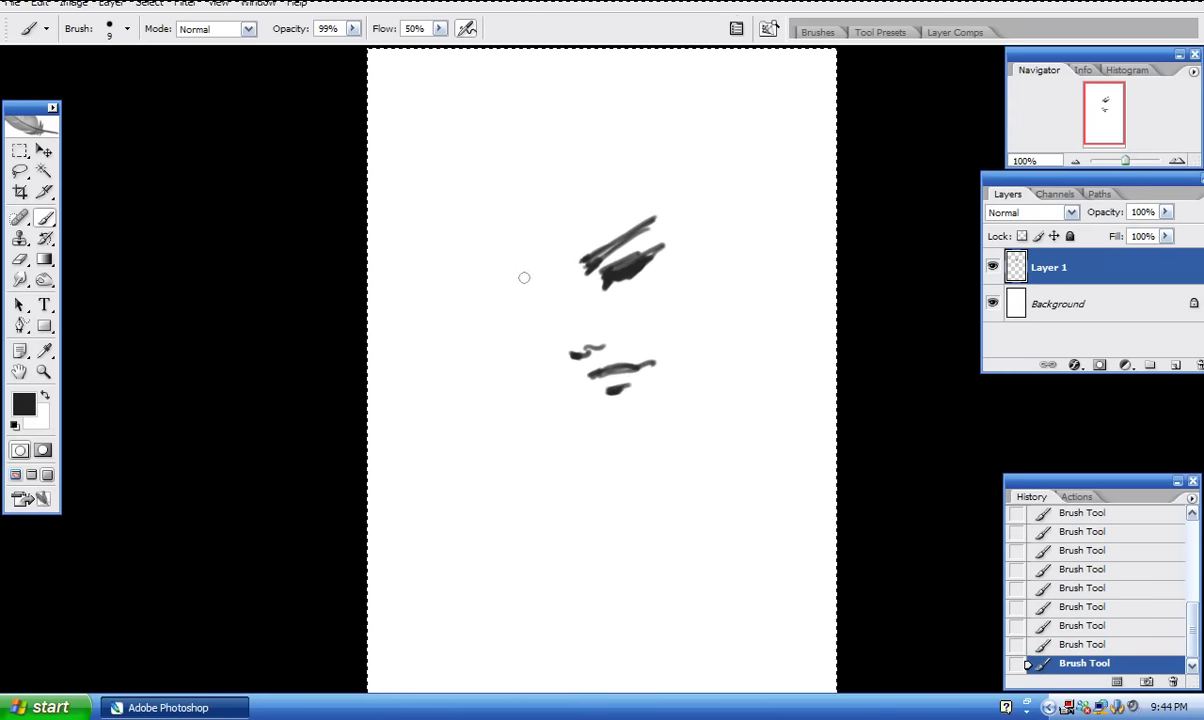
# Draw long curved hair strands along the front of the face and darken the corner of the mouth.
pyautogui.moveTo(596, 181)
pyautogui.mouseDown()
pyautogui.moveTo(522, 378)
pyautogui.moveTo(517, 474)
pyautogui.mouseUp()
pyautogui.moveTo(544, 200); pyautogui.dragTo(530, 436)
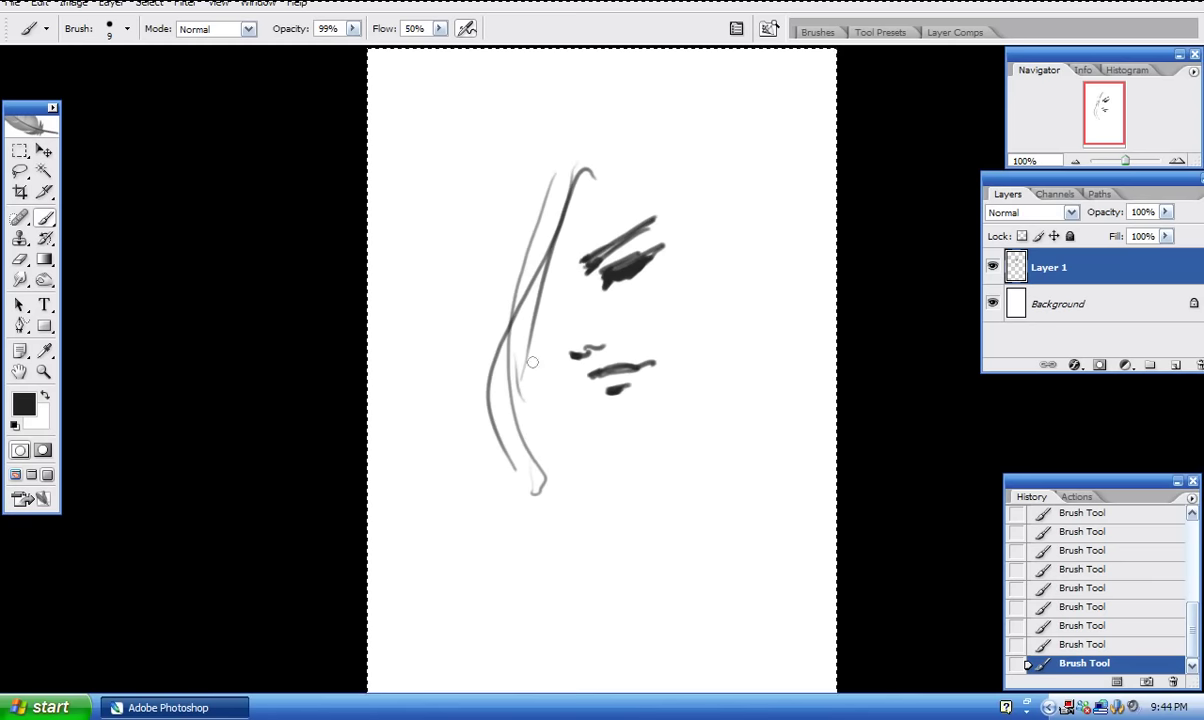
pyautogui.moveTo(521, 303); pyautogui.dragTo(523, 380)
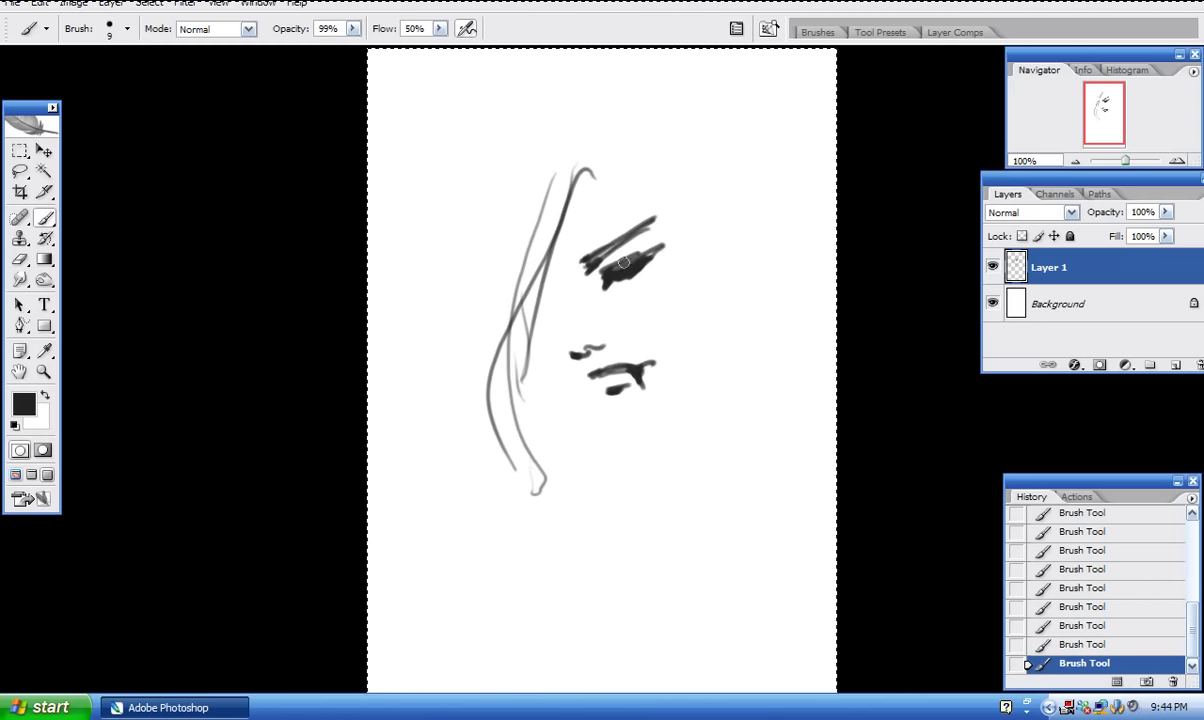
# Dab a white spot into the eye, sample dark grey from the sketch, and draw the near-vertical cheek line down to the chin.
pyautogui.keyDown('alt'); pyautogui.click(727, 291); pyautogui.keyUp('alt')
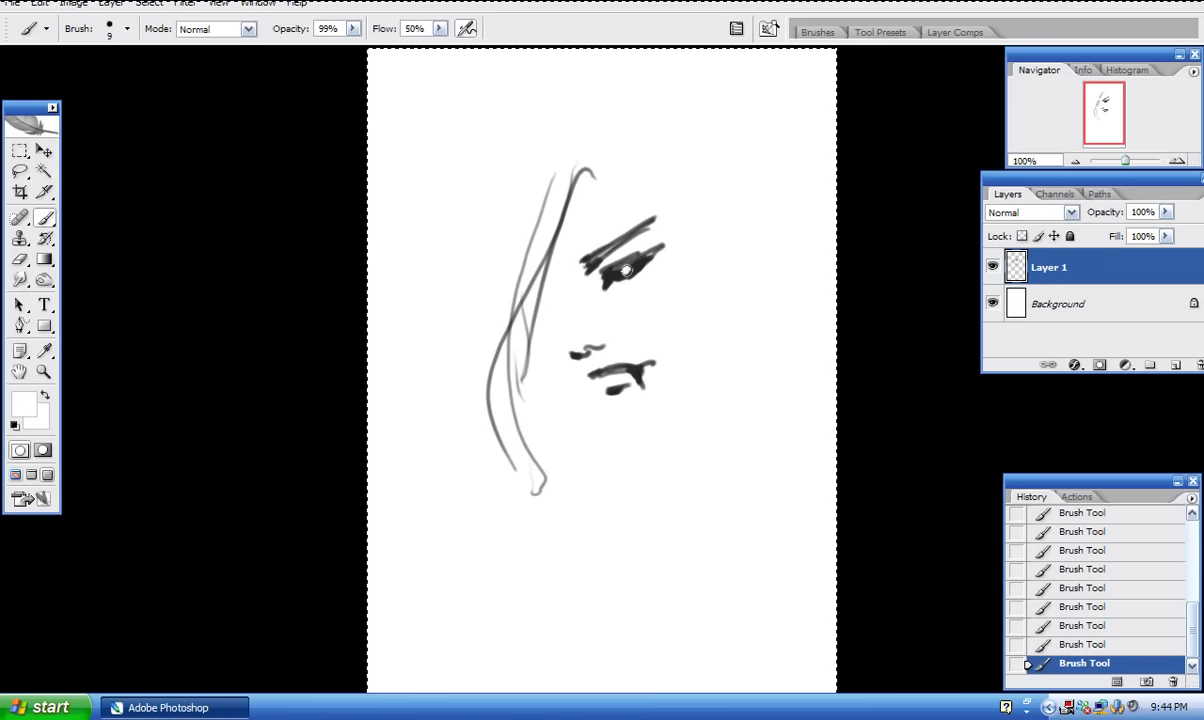
pyautogui.keyDown('alt'); pyautogui.click(556, 244); pyautogui.keyUp('alt')
pyautogui.moveTo(559, 370); pyautogui.dragTo(597, 420)
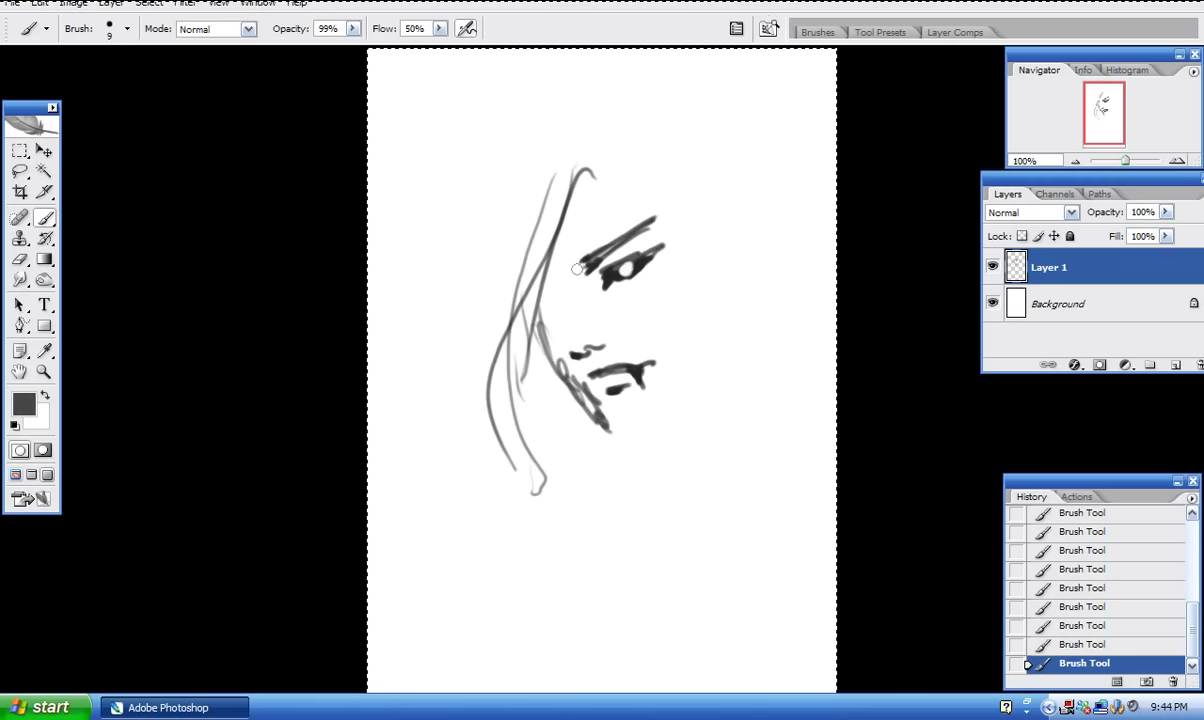
# Add creases on the forehead beside the eyebrow and wrinkles beneath the eye.
pyautogui.moveTo(586, 205)
pyautogui.mouseDown()
pyautogui.moveTo(580, 232)
pyautogui.moveTo(579, 222)
pyautogui.mouseUp()
pyautogui.moveTo(584, 280); pyautogui.dragTo(614, 316)
pyautogui.moveTo(579, 272); pyautogui.dragTo(630, 298)
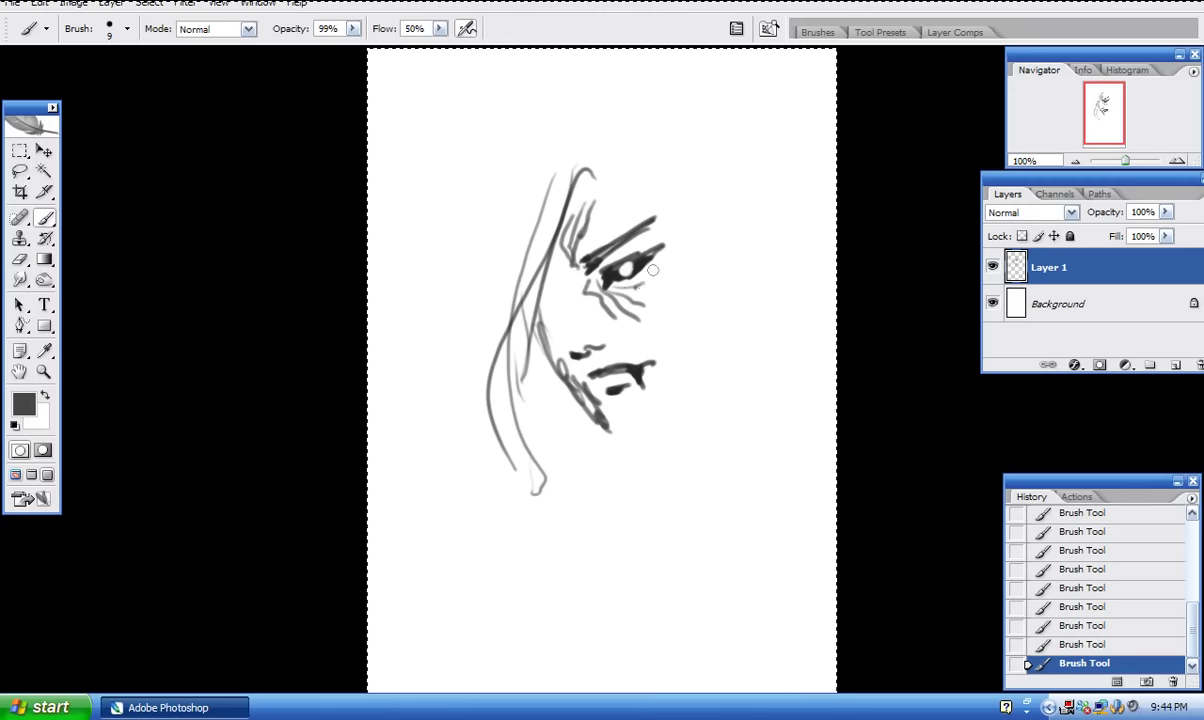
pyautogui.moveTo(582, 232); pyautogui.dragTo(562, 271)
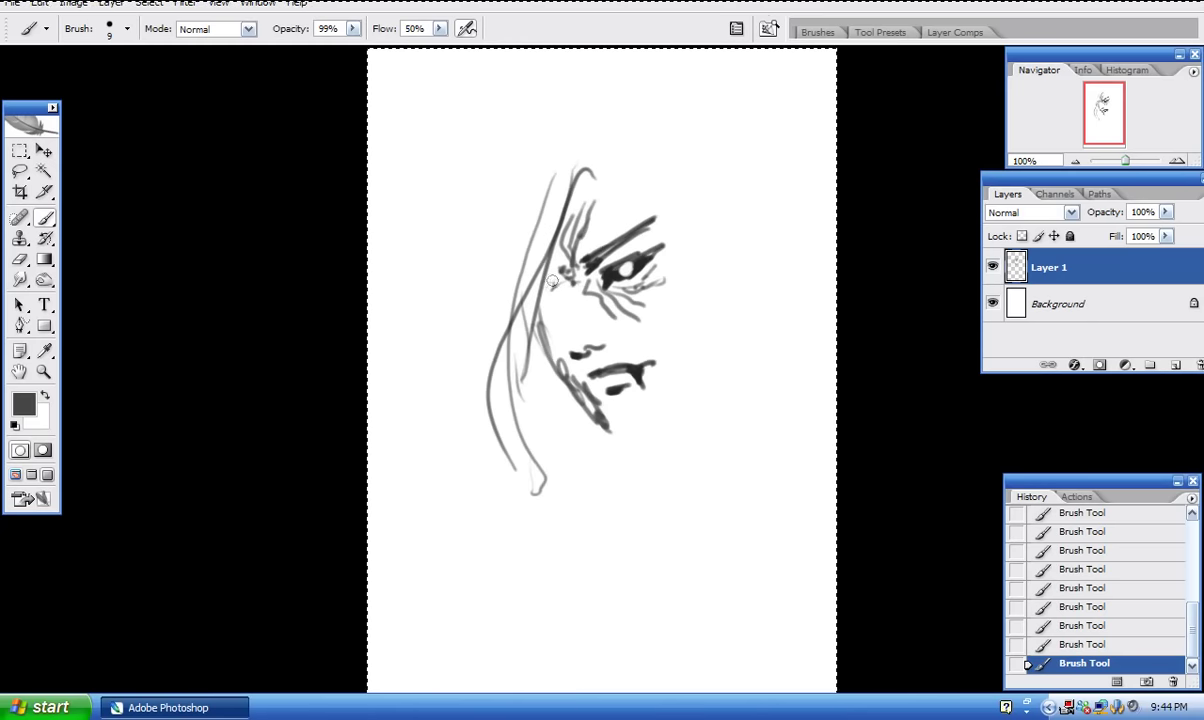
# Draw more long strands from the brow past the nose and mouth, extending below the chin.
pyautogui.moveTo(545, 282); pyautogui.dragTo(542, 318)
pyautogui.moveTo(557, 243)
pyautogui.mouseDown()
pyautogui.moveTo(548, 324)
pyautogui.moveTo(560, 426)
pyautogui.mouseUp()
pyautogui.moveTo(558, 240)
pyautogui.mouseDown()
pyautogui.moveTo(532, 490)
pyautogui.moveTo(580, 549)
pyautogui.mouseUp()
pyautogui.moveTo(557, 365); pyautogui.dragTo(595, 393)
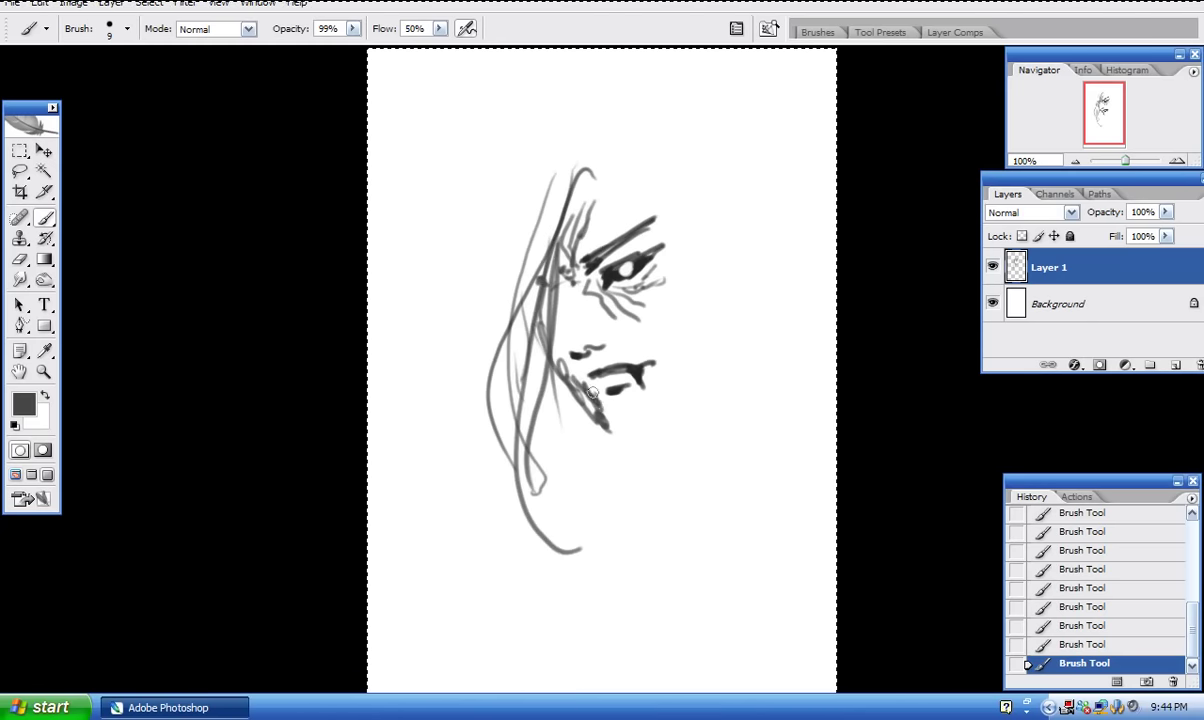
# Outline the face's chin and jaw, and draw a pointed ear with a dark inner hollow.
pyautogui.moveTo(572, 392); pyautogui.dragTo(672, 409)
pyautogui.moveTo(718, 339); pyautogui.dragTo(721, 280)
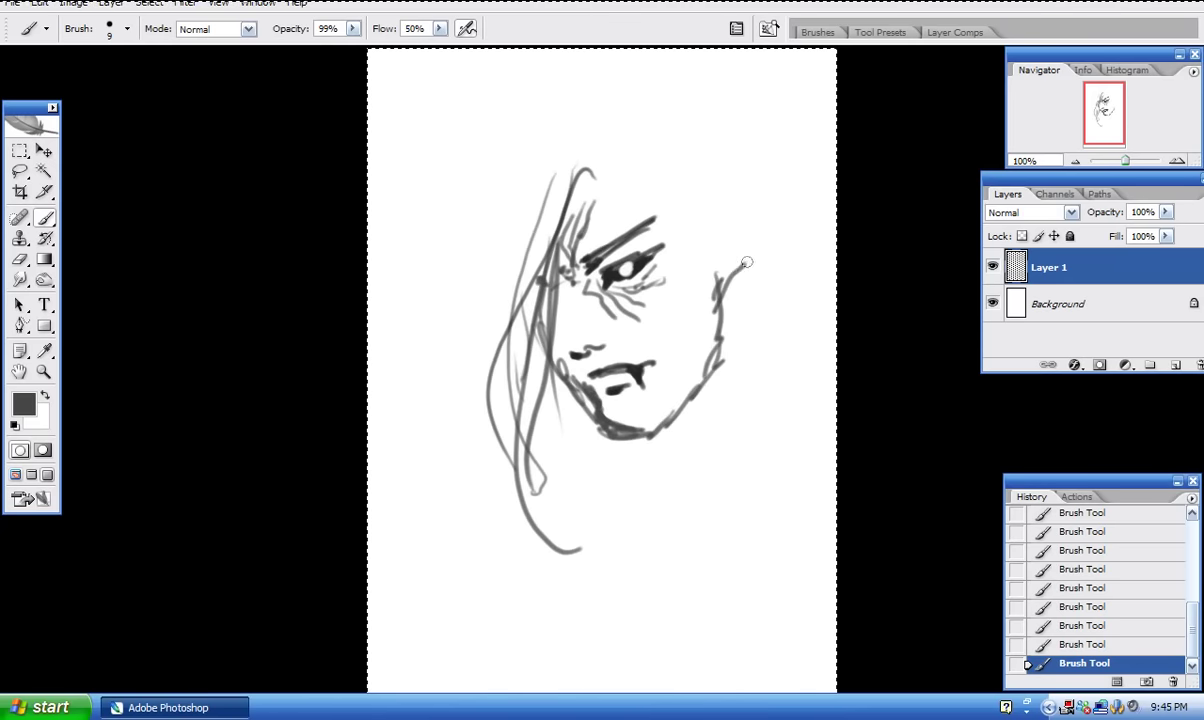
pyautogui.moveTo(709, 205); pyautogui.dragTo(694, 202)
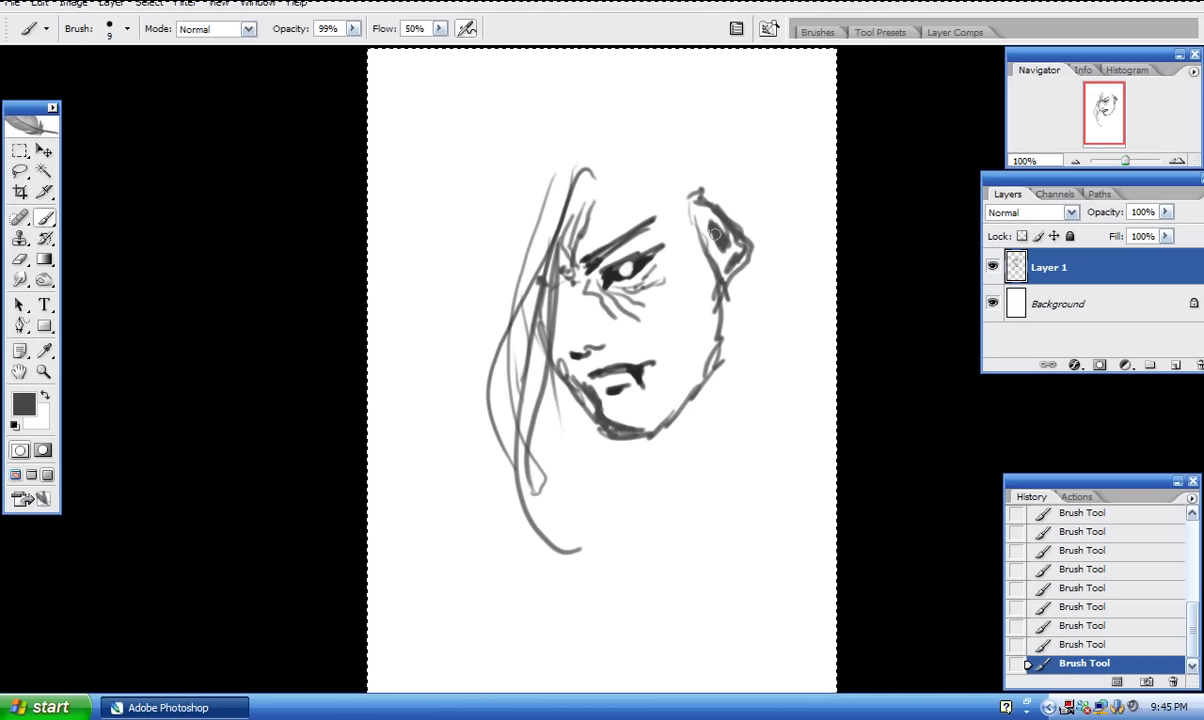
pyautogui.moveTo(706, 182)
pyautogui.mouseDown()
pyautogui.moveTo(690, 200)
pyautogui.moveTo(712, 166)
pyautogui.moveTo(732, 189)
pyautogui.mouseUp()
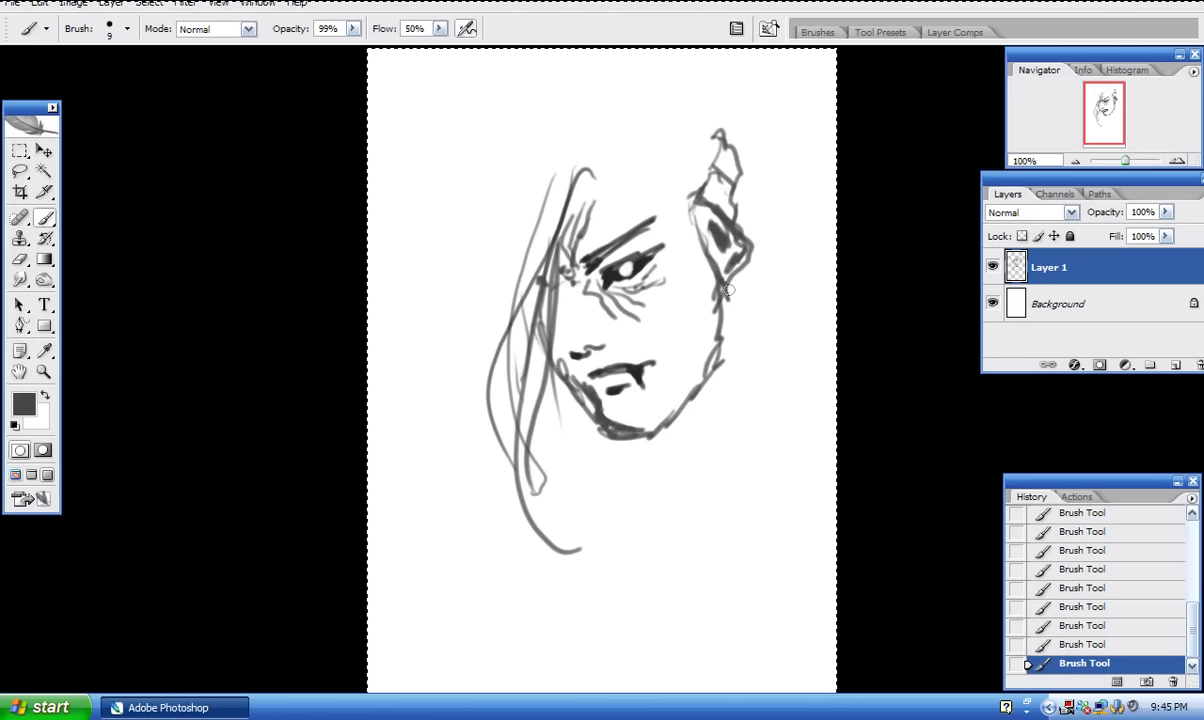
# Draw the neck lines and a strand below the ear, and add a spiky hairline across the forehead.
pyautogui.moveTo(726, 268); pyautogui.dragTo(779, 382)
pyautogui.moveTo(706, 307); pyautogui.dragTo(702, 503)
pyautogui.moveTo(736, 305); pyautogui.dragTo(743, 502)
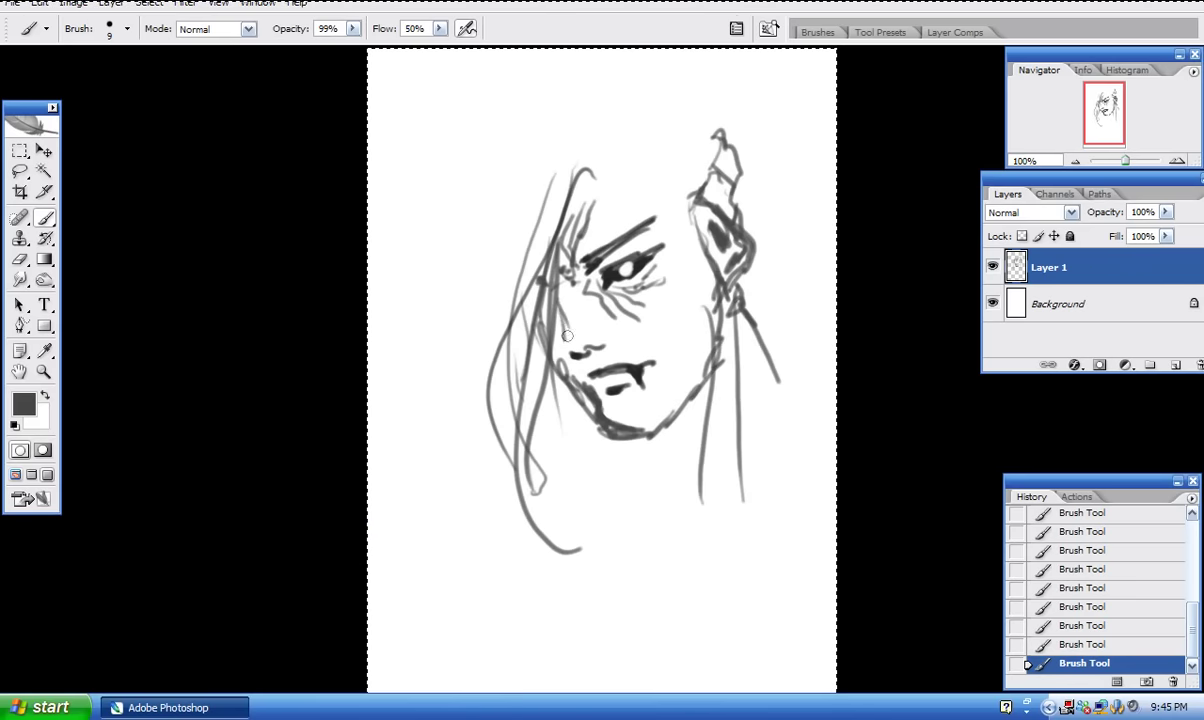
pyautogui.moveTo(562, 286); pyautogui.dragTo(566, 260)
pyautogui.moveTo(611, 220)
pyautogui.mouseDown()
pyautogui.moveTo(596, 155)
pyautogui.moveTo(620, 120)
pyautogui.mouseUp()
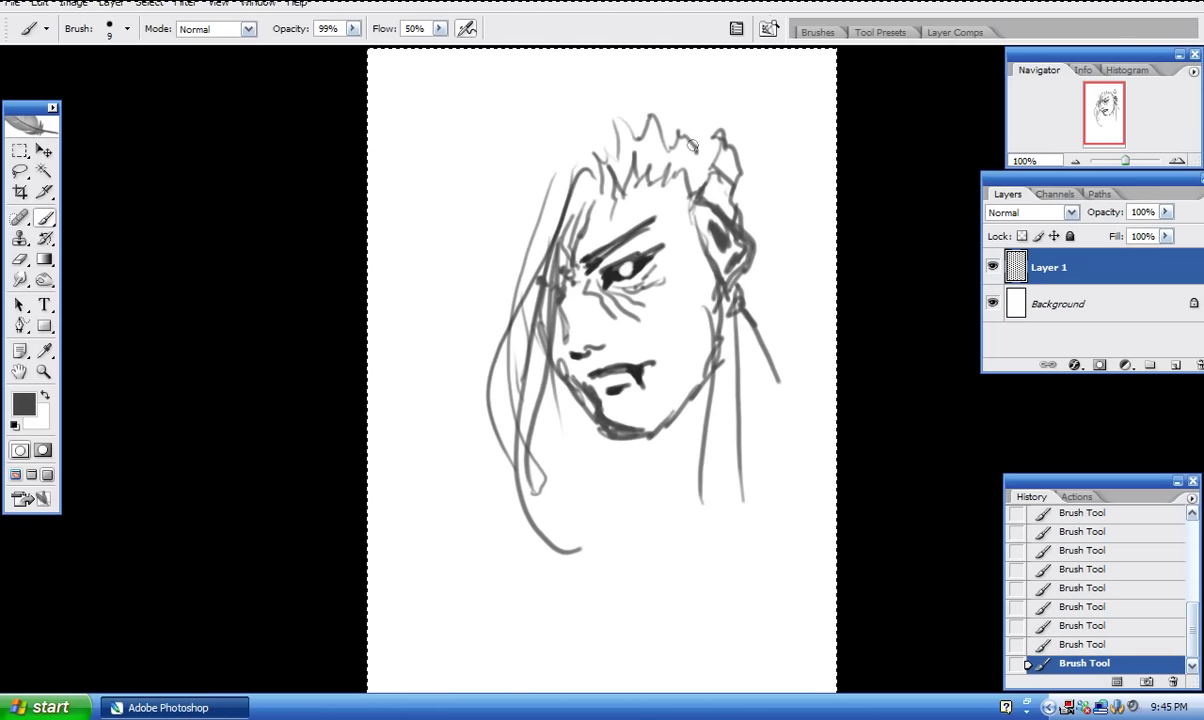
# Sketch loose flowing hair on the far side of the face and two pointed horns above the forehead.
pyautogui.moveTo(521, 182); pyautogui.dragTo(427, 374)
pyautogui.moveTo(490, 199); pyautogui.dragTo(422, 414)
pyautogui.moveTo(474, 234); pyautogui.dragTo(410, 330)
pyautogui.moveTo(460, 190); pyautogui.dragTo(422, 383)
pyautogui.moveTo(441, 259); pyautogui.dragTo(492, 196)
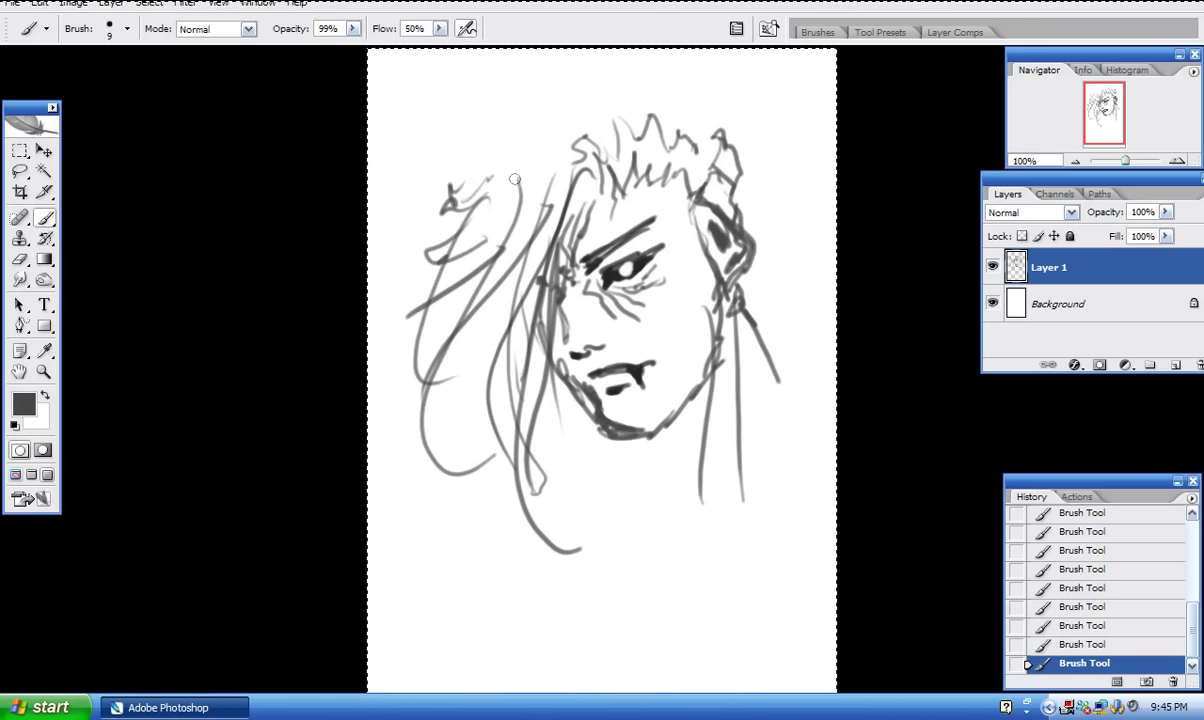
pyautogui.moveTo(491, 150)
pyautogui.mouseDown()
pyautogui.moveTo(552, 142)
pyautogui.moveTo(504, 146)
pyautogui.moveTo(486, 114)
pyautogui.moveTo(500, 122)
pyautogui.mouseUp()
pyautogui.moveTo(506, 184)
pyautogui.mouseDown()
pyautogui.moveTo(588, 62)
pyautogui.moveTo(603, 134)
pyautogui.mouseUp()
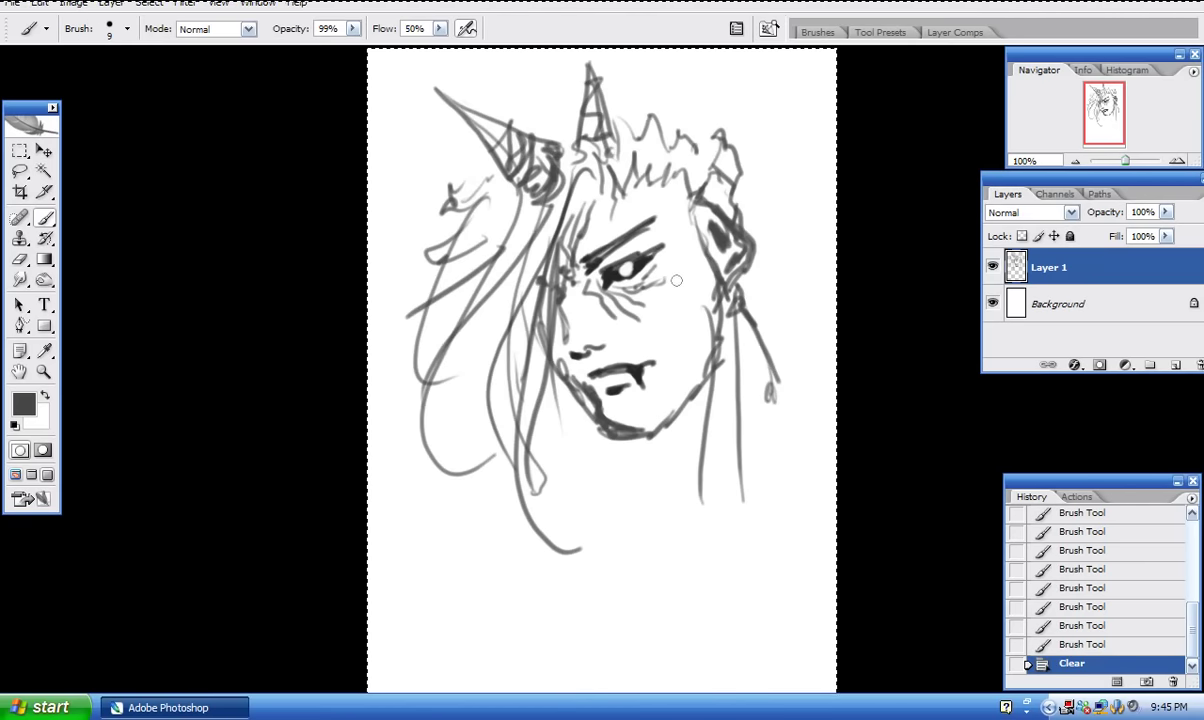
# Clear the face sketch and draw a small domed head with a single round eye and a dark mouth.
pyautogui.press('Delete')
pyautogui.moveTo(524, 229)
pyautogui.mouseDown()
pyautogui.moveTo(558, 163)
pyautogui.moveTo(584, 232)
pyautogui.moveTo(523, 239)
pyautogui.moveTo(562, 206)
pyautogui.moveTo(568, 225)
pyautogui.moveTo(535, 218)
pyautogui.mouseUp()
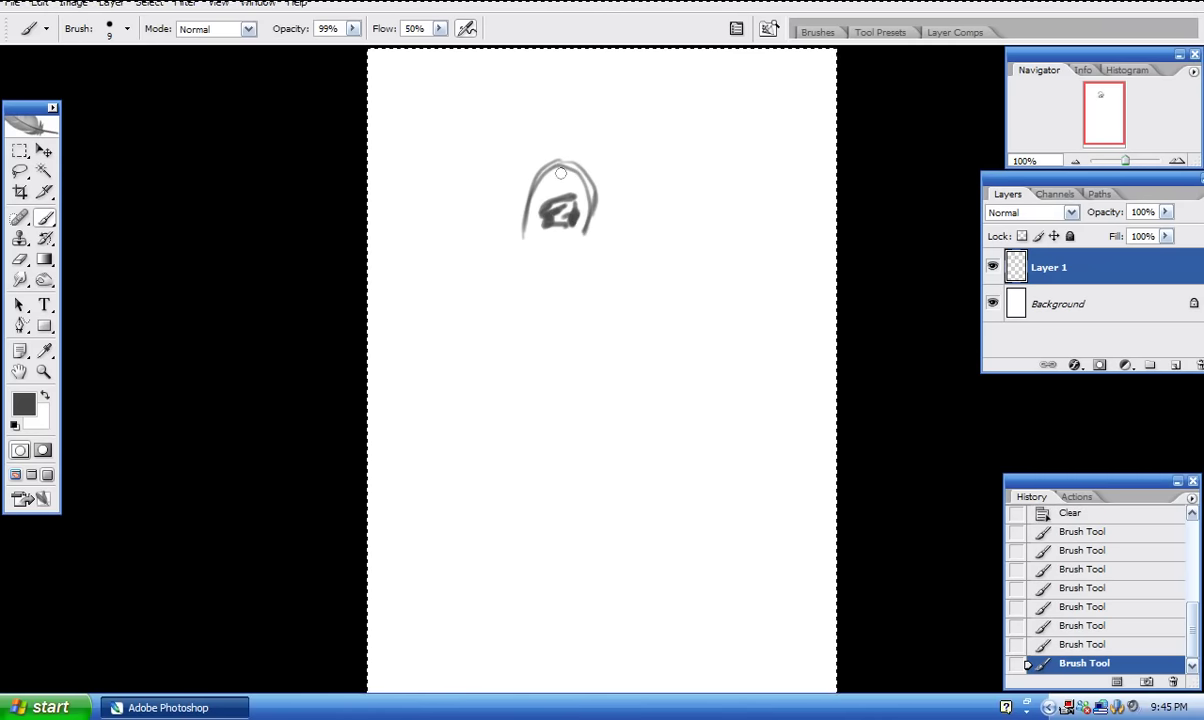
pyautogui.moveTo(563, 175); pyautogui.dragTo(558, 178)
# Draw the creature's tapering neck with its inner lines and the sloping shoulders on both sides.
pyautogui.moveTo(522, 236); pyautogui.dragTo(563, 298)
pyautogui.moveTo(520, 232); pyautogui.dragTo(460, 304)
pyautogui.moveTo(580, 243); pyautogui.dragTo(633, 297)
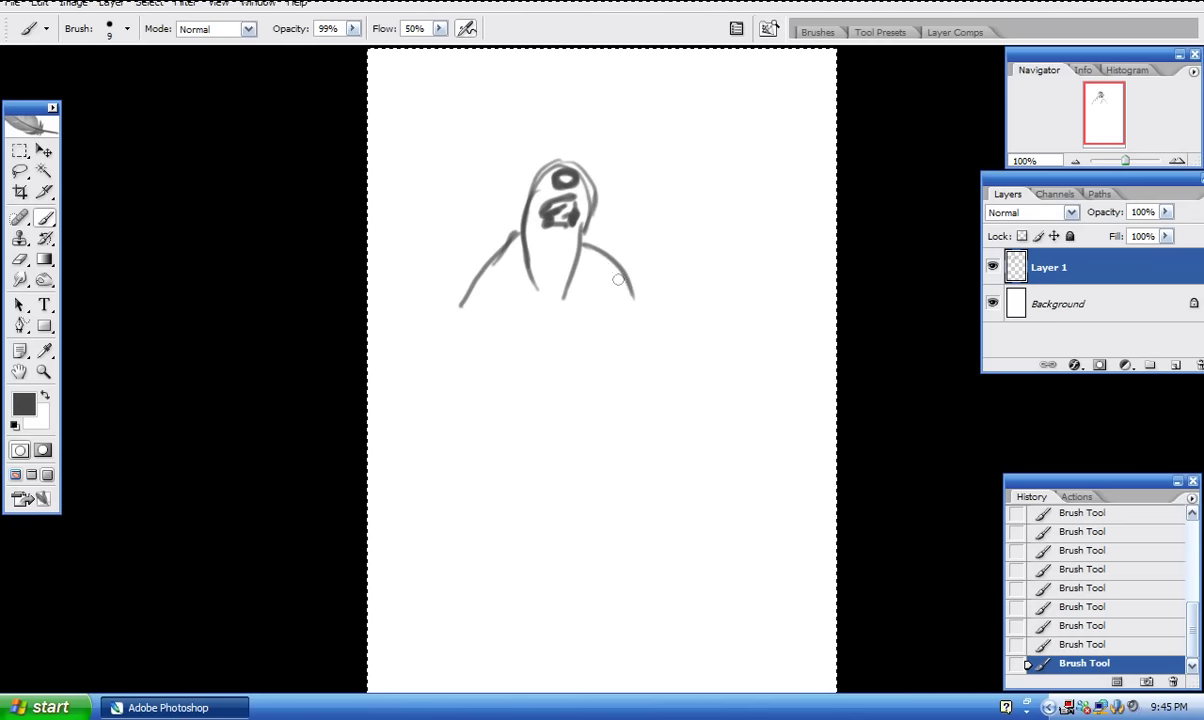
pyautogui.moveTo(534, 238); pyautogui.dragTo(552, 310)
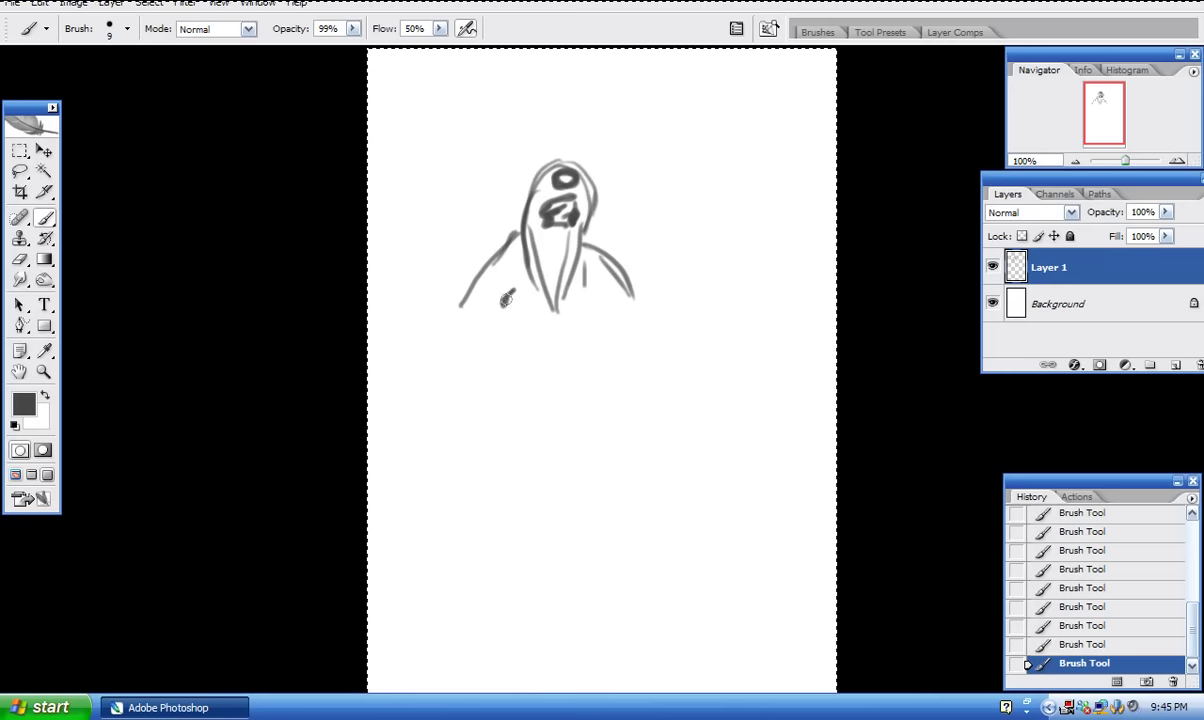
# Sketch the creature's upper chest contours and centre line, and outline both upper arms reaching outward.
pyautogui.moveTo(475, 320)
pyautogui.mouseDown()
pyautogui.moveTo(523, 326)
pyautogui.moveTo(622, 303)
pyautogui.mouseUp()
pyautogui.moveTo(552, 323); pyautogui.dragTo(560, 345)
pyautogui.moveTo(560, 328); pyautogui.dragTo(557, 418)
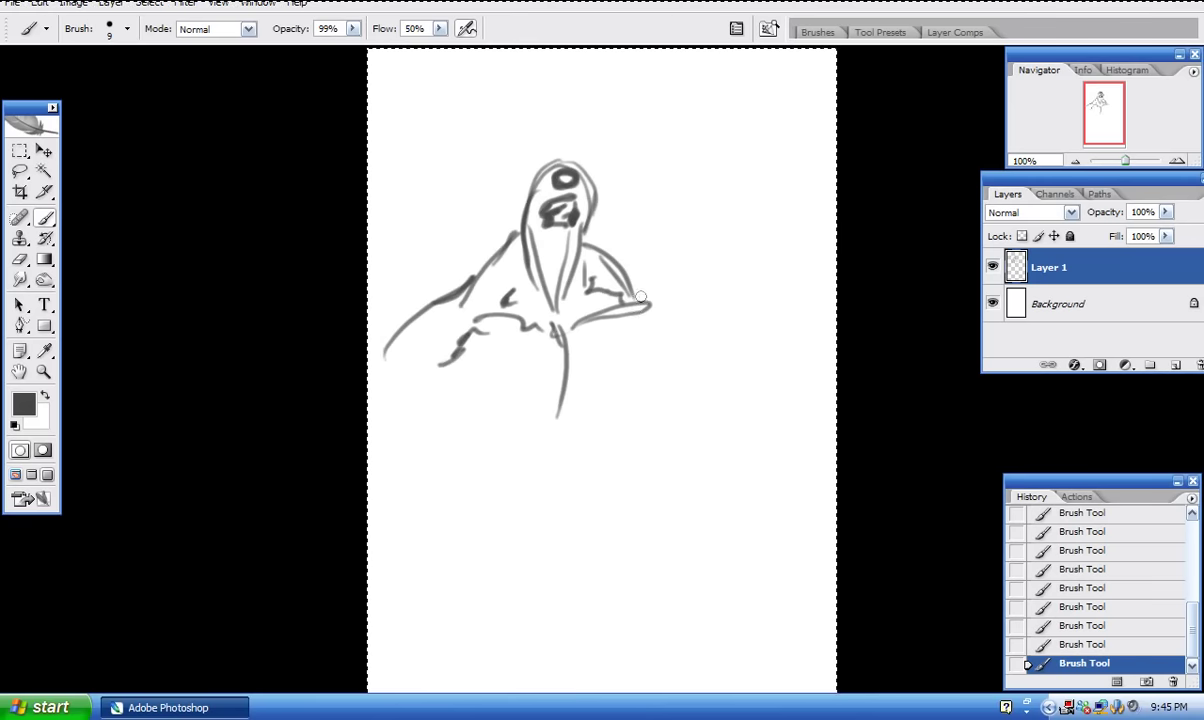
pyautogui.moveTo(646, 318); pyautogui.dragTo(724, 399)
pyautogui.moveTo(636, 285); pyautogui.dragTo(744, 391)
# Draw the chest's lower edges meeting in a point, the ribs on both sides, and the side contour narrowing to the waist.
pyautogui.moveTo(475, 323)
pyautogui.mouseDown()
pyautogui.moveTo(518, 374)
pyautogui.moveTo(552, 385)
pyautogui.mouseUp()
pyautogui.moveTo(620, 316)
pyautogui.mouseDown()
pyautogui.moveTo(599, 380)
pyautogui.moveTo(566, 391)
pyautogui.mouseUp()
pyautogui.moveTo(528, 371); pyautogui.dragTo(565, 391)
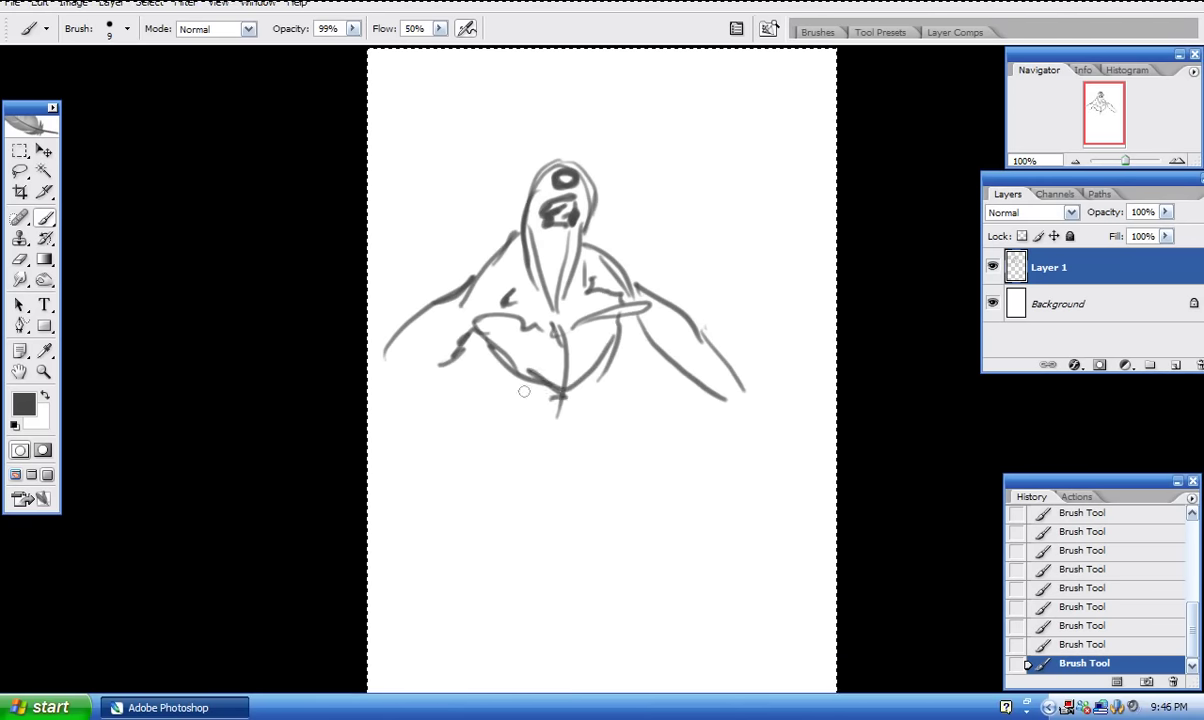
pyautogui.moveTo(451, 361); pyautogui.dragTo(498, 403)
pyautogui.moveTo(458, 377); pyautogui.dragTo(517, 404)
pyautogui.moveTo(631, 348); pyautogui.dragTo(604, 400)
pyautogui.moveTo(628, 352); pyautogui.dragTo(608, 400)
pyautogui.moveTo(621, 312); pyautogui.dragTo(612, 370)
pyautogui.moveTo(623, 312); pyautogui.dragTo(604, 382)
pyautogui.moveTo(452, 362); pyautogui.dragTo(516, 439)
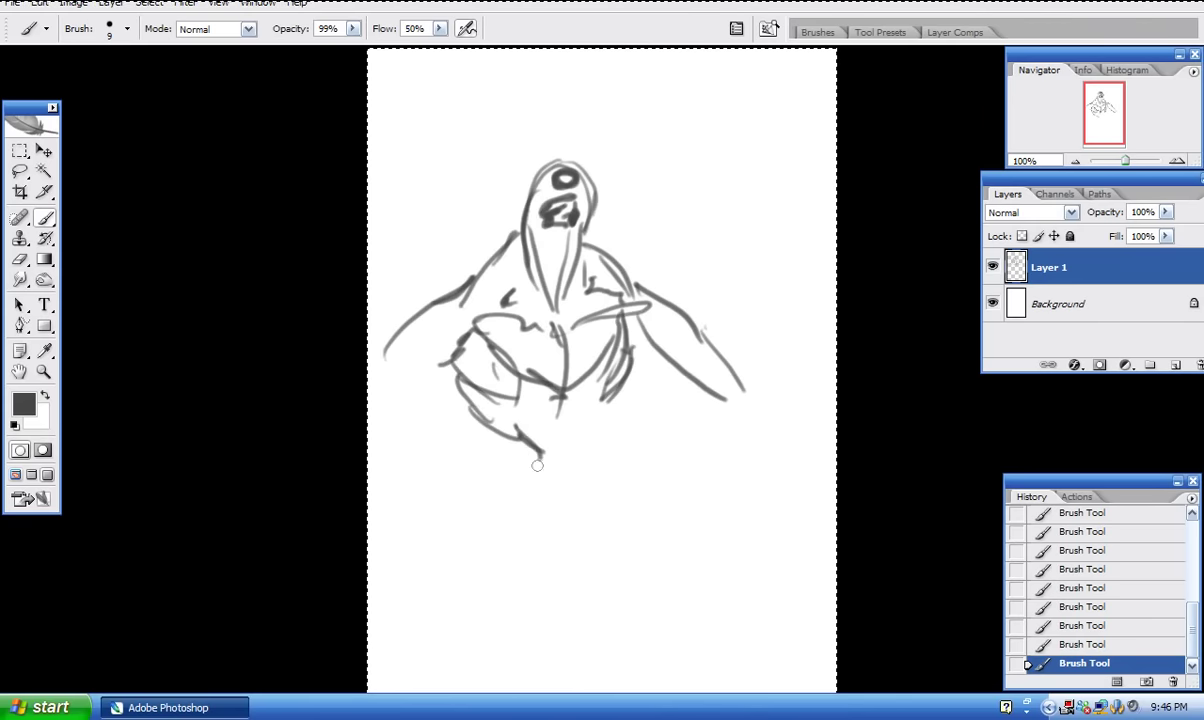
# Outline the creature's abdomen, hips and upper legs, and add zigzag shading across the upper chest.
pyautogui.moveTo(606, 410)
pyautogui.mouseDown()
pyautogui.moveTo(646, 462)
pyautogui.moveTo(636, 488)
pyautogui.mouseUp()
pyautogui.moveTo(552, 385)
pyautogui.mouseDown()
pyautogui.moveTo(608, 481)
pyautogui.moveTo(572, 482)
pyautogui.mouseUp()
pyautogui.moveTo(612, 430)
pyautogui.mouseDown()
pyautogui.moveTo(633, 509)
pyautogui.moveTo(656, 537)
pyautogui.mouseUp()
pyautogui.moveTo(668, 488); pyautogui.dragTo(680, 512)
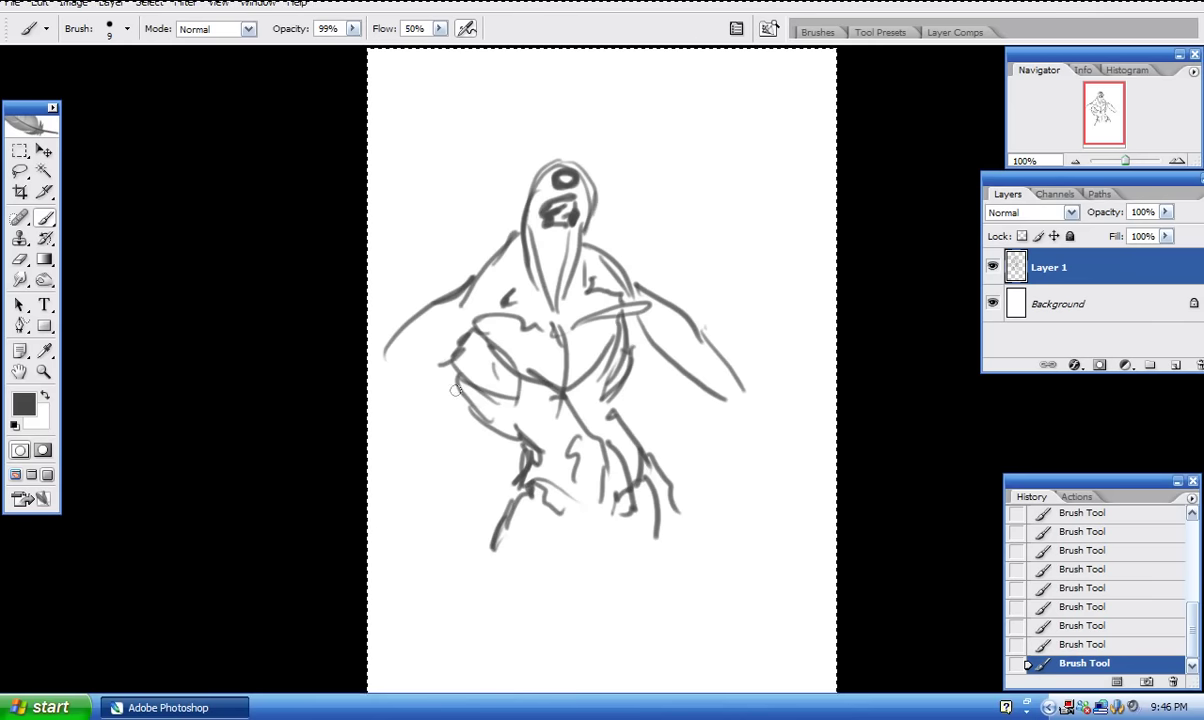
pyautogui.moveTo(434, 366)
pyautogui.mouseDown()
pyautogui.moveTo(476, 322)
pyautogui.moveTo(520, 302)
pyautogui.moveTo(605, 292)
pyautogui.mouseUp()
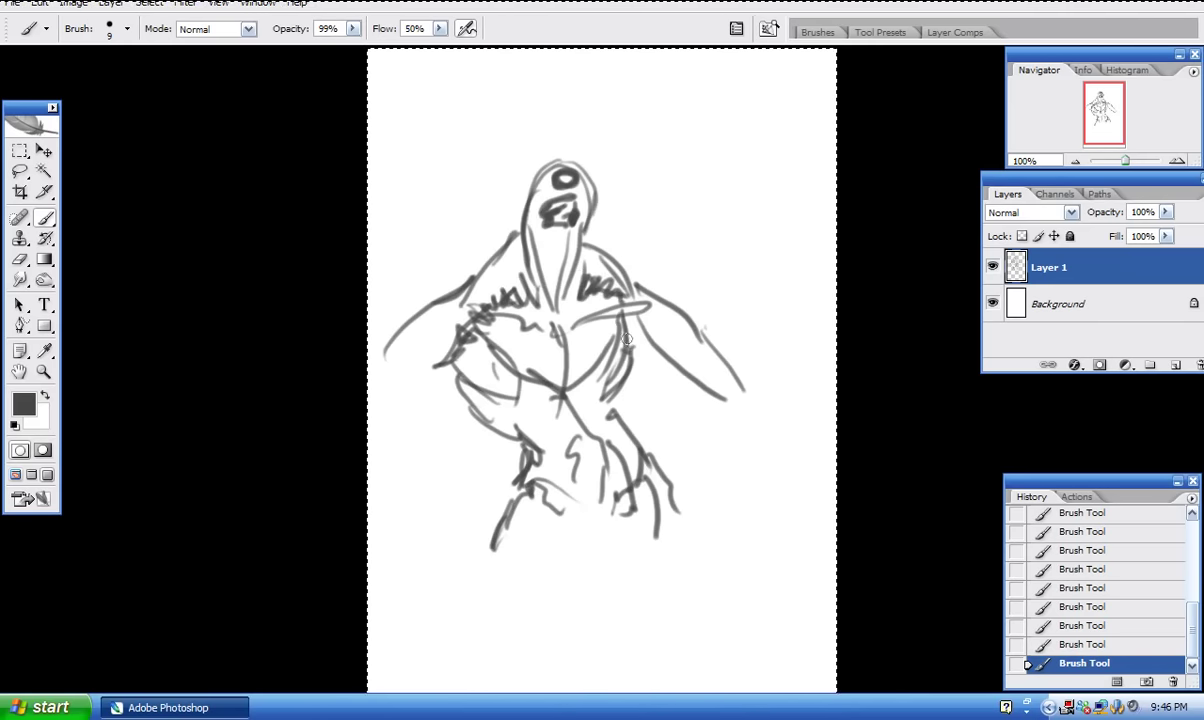
# Add extra arms branching from both sides of the torso and extend the outstretched arm with a forearm.
pyautogui.moveTo(687, 317); pyautogui.dragTo(667, 343)
pyautogui.moveTo(473, 408)
pyautogui.mouseDown()
pyautogui.moveTo(452, 492)
pyautogui.moveTo(510, 431)
pyautogui.moveTo(455, 500)
pyautogui.mouseUp()
pyautogui.moveTo(458, 410); pyautogui.dragTo(455, 470)
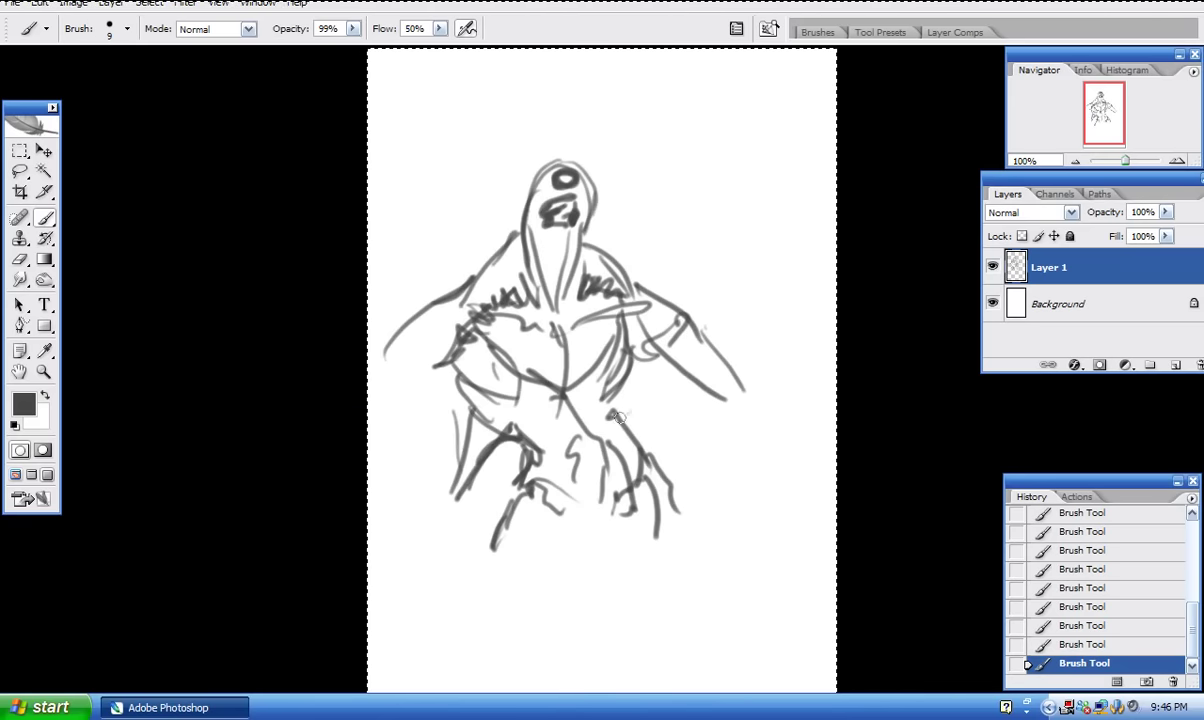
pyautogui.moveTo(612, 408); pyautogui.dragTo(675, 372)
pyautogui.moveTo(393, 381)
pyautogui.mouseDown()
pyautogui.moveTo(445, 362)
pyautogui.moveTo(380, 452)
pyautogui.mouseUp()
pyautogui.moveTo(625, 318)
pyautogui.mouseDown()
pyautogui.moveTo(720, 328)
pyautogui.moveTo(771, 430)
pyautogui.mouseUp()
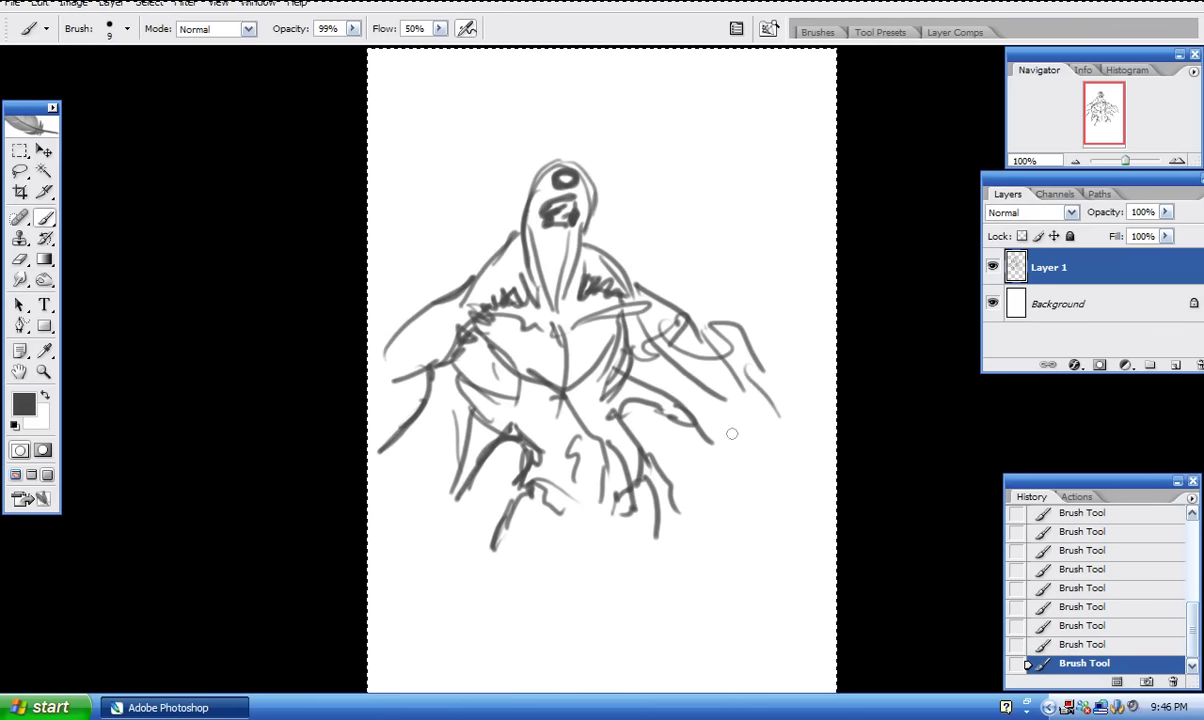
# Hatch the creature's ribs, abdomen and inner thigh, and deepen the hatching on the upper chest beside the neck.
pyautogui.moveTo(444, 365)
pyautogui.mouseDown()
pyautogui.moveTo(480, 414)
pyautogui.moveTo(530, 414)
pyautogui.moveTo(500, 444)
pyautogui.moveTo(514, 476)
pyautogui.mouseUp()
pyautogui.moveTo(592, 356)
pyautogui.mouseDown()
pyautogui.moveTo(528, 452)
pyautogui.moveTo(592, 535)
pyautogui.mouseUp()
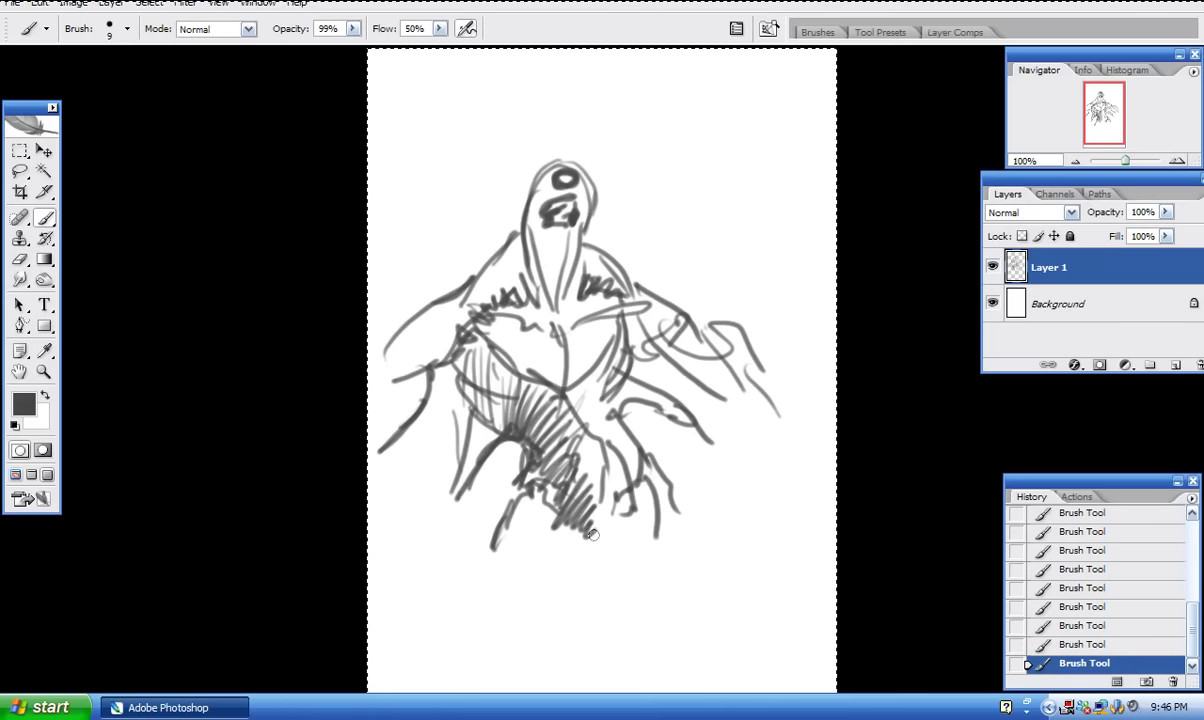
pyautogui.moveTo(478, 300); pyautogui.dragTo(490, 258)
pyautogui.moveTo(500, 295); pyautogui.dragTo(514, 255)
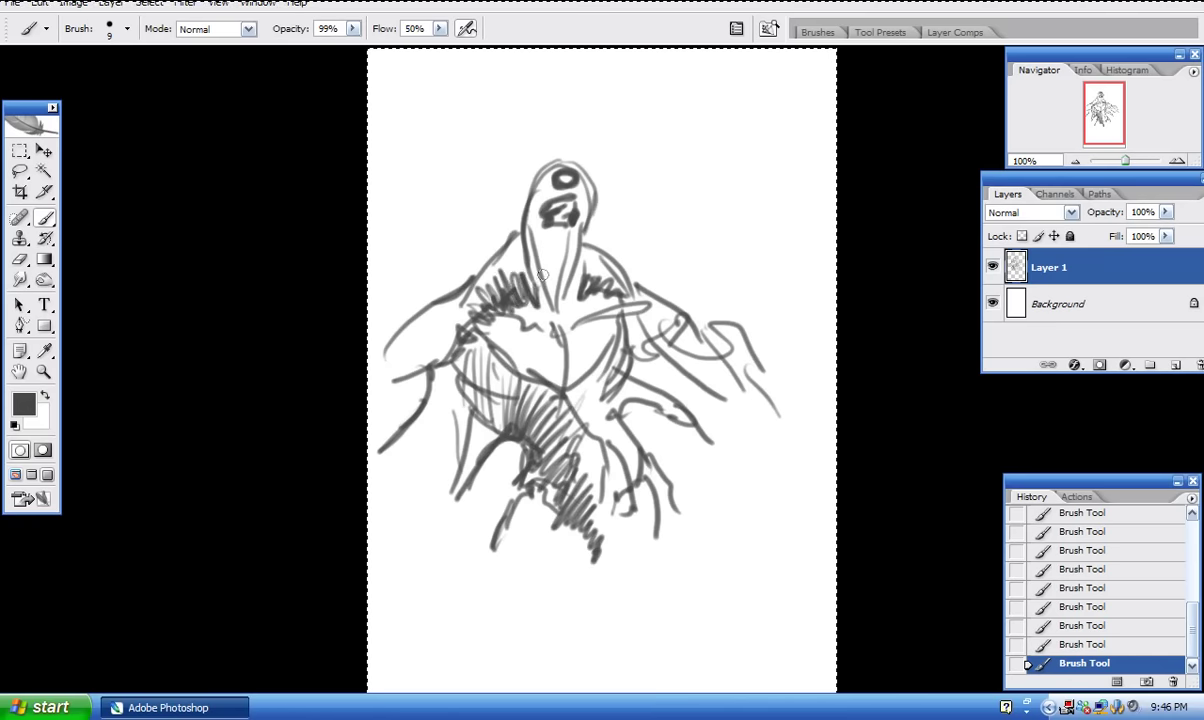
# Hatch the upper chest on the outstretched arm's side of the neck, and fill in shading on a lower arm on each side.
pyautogui.moveTo(606, 275); pyautogui.dragTo(575, 292)
pyautogui.moveTo(438, 382)
pyautogui.mouseDown()
pyautogui.moveTo(470, 412)
pyautogui.moveTo(420, 462)
pyautogui.mouseUp()
pyautogui.moveTo(615, 360)
pyautogui.mouseDown()
pyautogui.moveTo(598, 392)
pyautogui.moveTo(680, 408)
pyautogui.mouseUp()
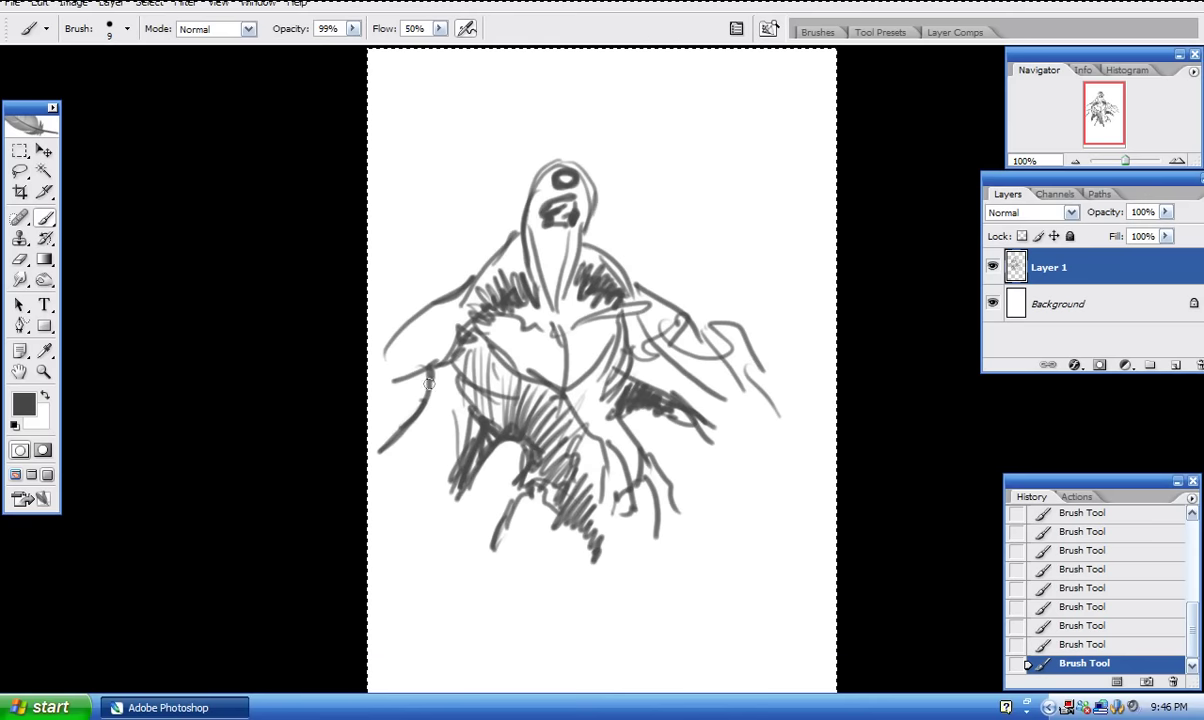
# Shade the bent arm beside the ribs, thicken the outstretched arm's shoulder and upper contour, and darken the edge of the hip.
pyautogui.moveTo(438, 378); pyautogui.dragTo(400, 440)
pyautogui.moveTo(622, 320); pyautogui.dragTo(654, 343)
pyautogui.moveTo(642, 284)
pyautogui.mouseDown()
pyautogui.moveTo(677, 290)
pyautogui.moveTo(692, 322)
pyautogui.mouseUp()
pyautogui.moveTo(636, 285); pyautogui.dragTo(765, 396)
pyautogui.moveTo(479, 430); pyautogui.dragTo(517, 482)
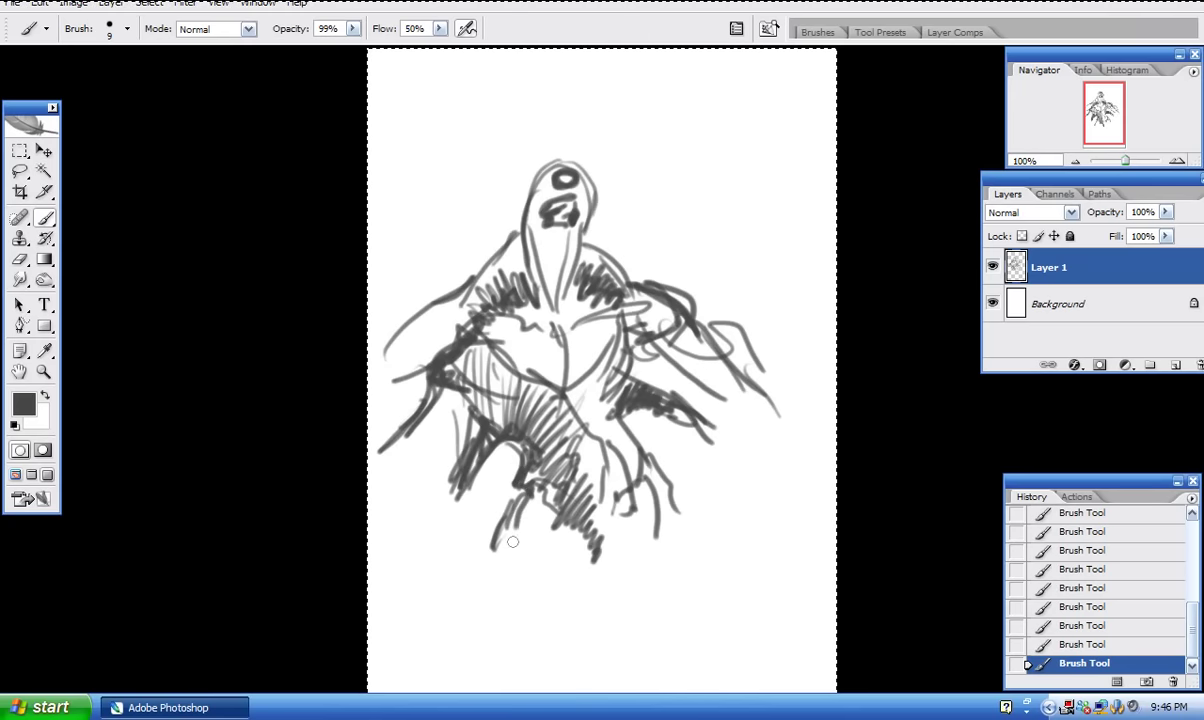
# Set both the background and foreground colours to a very dark gray.
pyautogui.click(41, 419)
pyautogui.moveTo(475, 430); pyautogui.dragTo(469, 511)
pyautogui.click(872, 298)
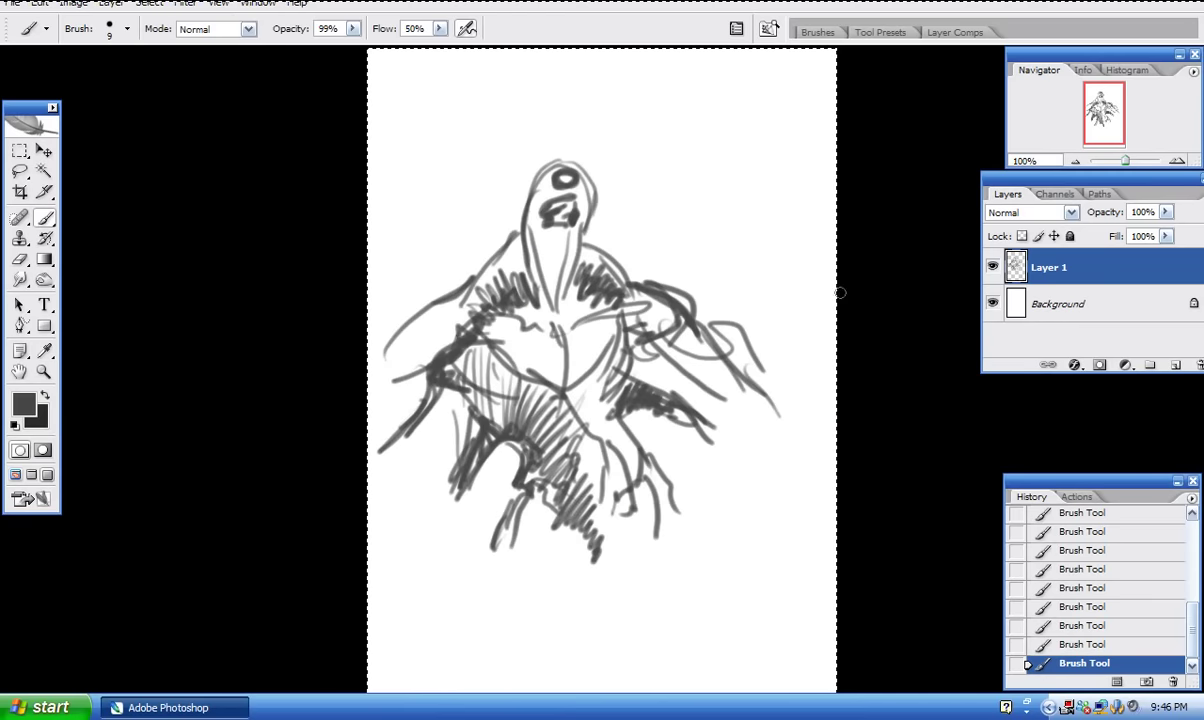
pyautogui.click(29, 403)
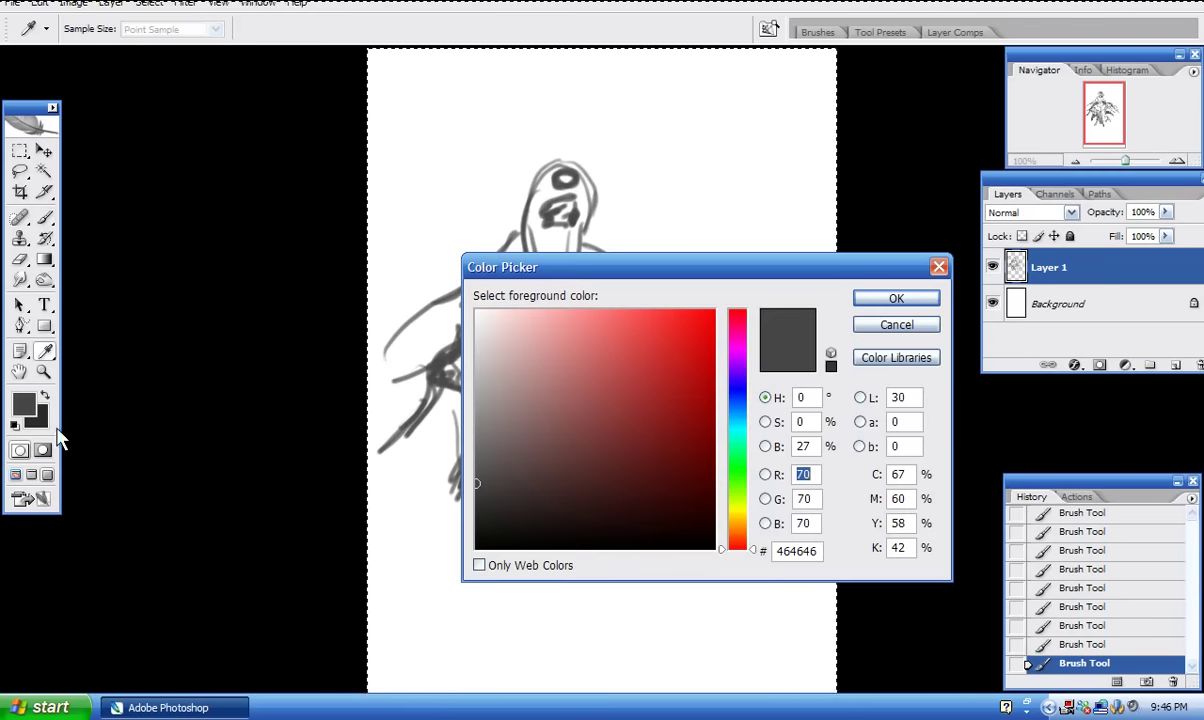
pyautogui.click(871, 300)
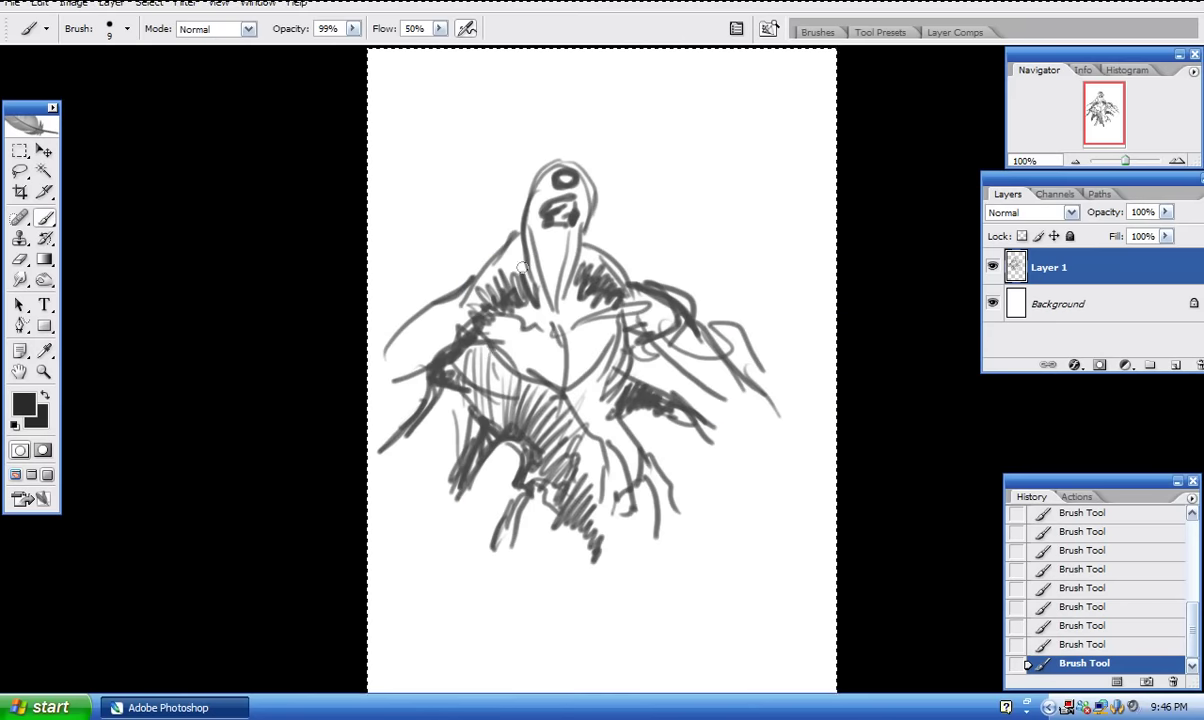
# Darken the creature's side contour, shoulder and lower arm with the darker gray, and outline the knees and lower legs.
pyautogui.moveTo(435, 335)
pyautogui.mouseDown()
pyautogui.moveTo(490, 416)
pyautogui.moveTo(585, 415)
pyautogui.moveTo(608, 452)
pyautogui.moveTo(671, 502)
pyautogui.mouseUp()
pyautogui.moveTo(578, 274); pyautogui.dragTo(640, 304)
pyautogui.moveTo(505, 518)
pyautogui.mouseDown()
pyautogui.moveTo(483, 545)
pyautogui.moveTo(582, 566)
pyautogui.mouseUp()
pyautogui.moveTo(500, 555); pyautogui.dragTo(472, 607)
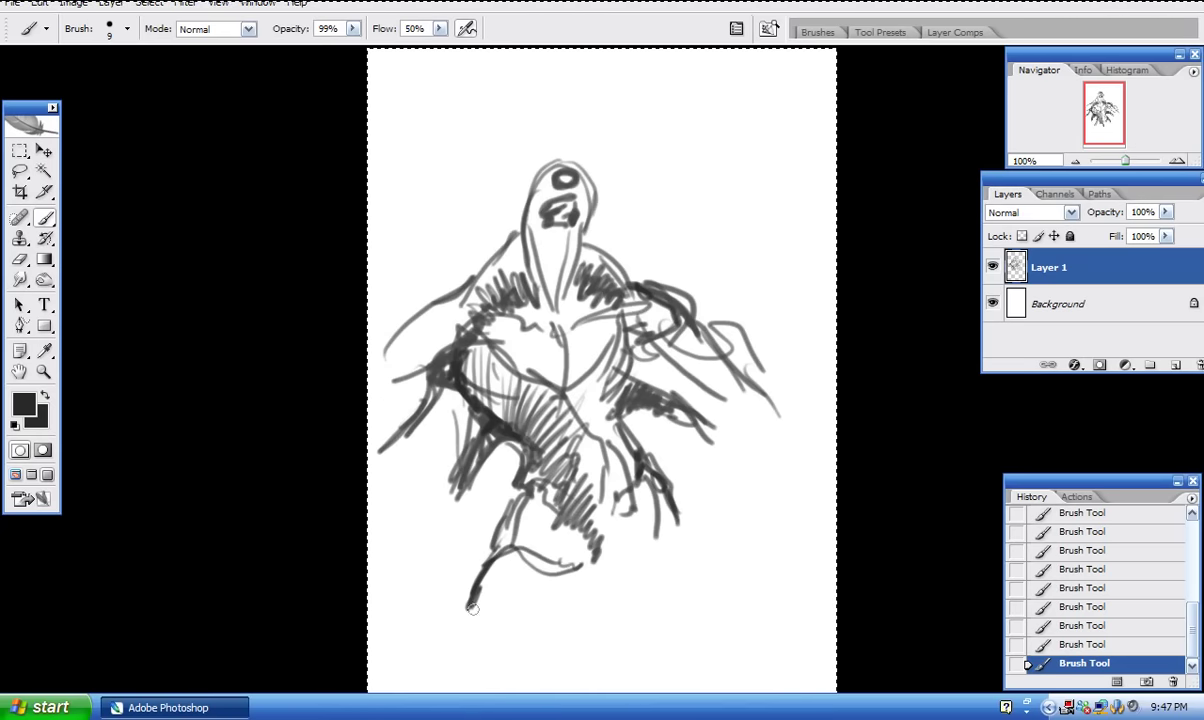
pyautogui.moveTo(620, 577); pyautogui.dragTo(682, 608)
pyautogui.moveTo(682, 608)
pyautogui.mouseDown()
pyautogui.moveTo(677, 540)
pyautogui.moveTo(720, 621)
pyautogui.mouseUp()
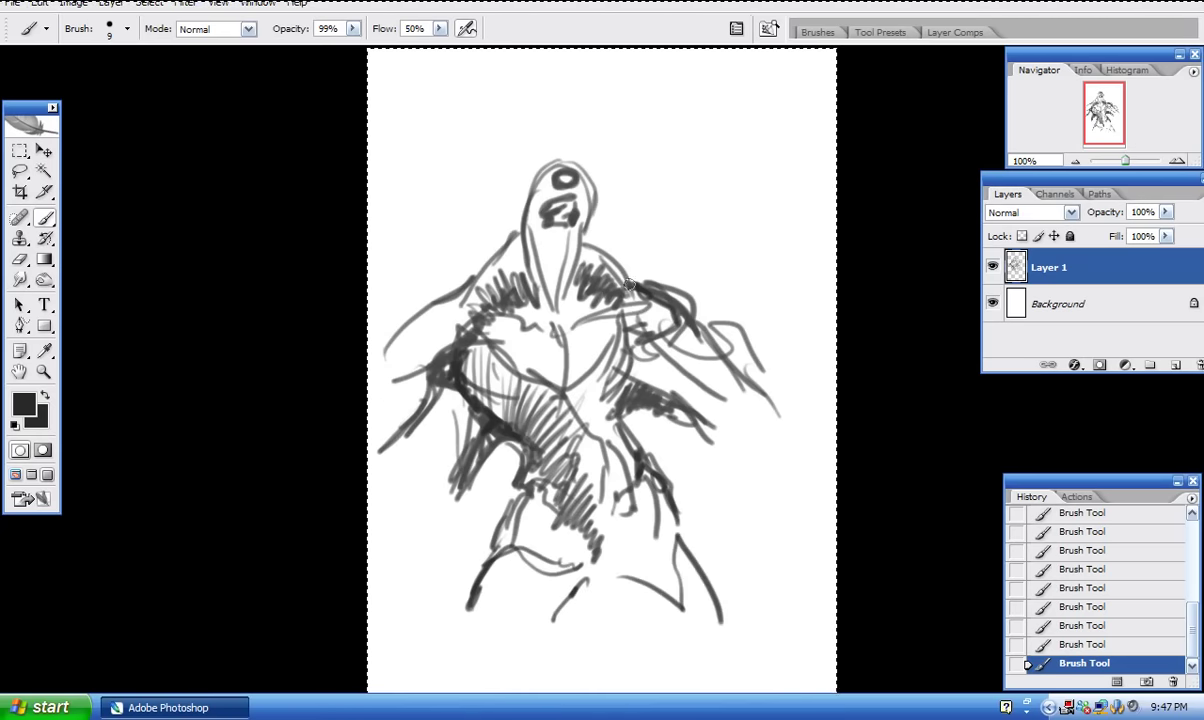